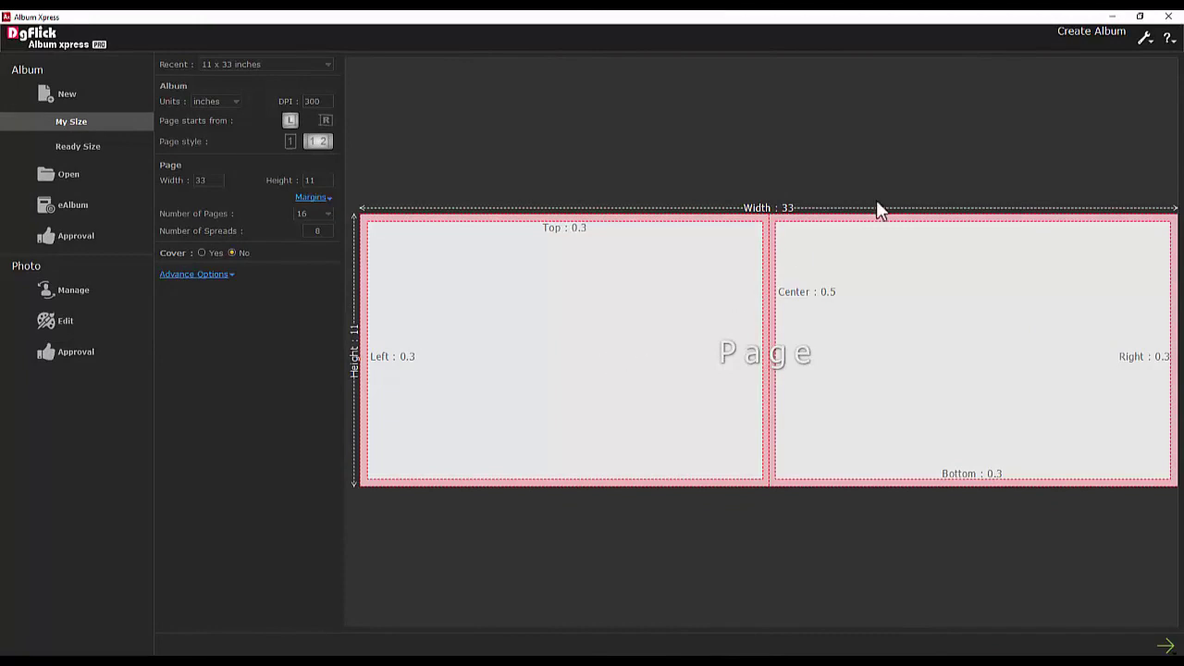
Change a setting in the user interface preferences and dismiss the restart notice.
click(1146, 39)
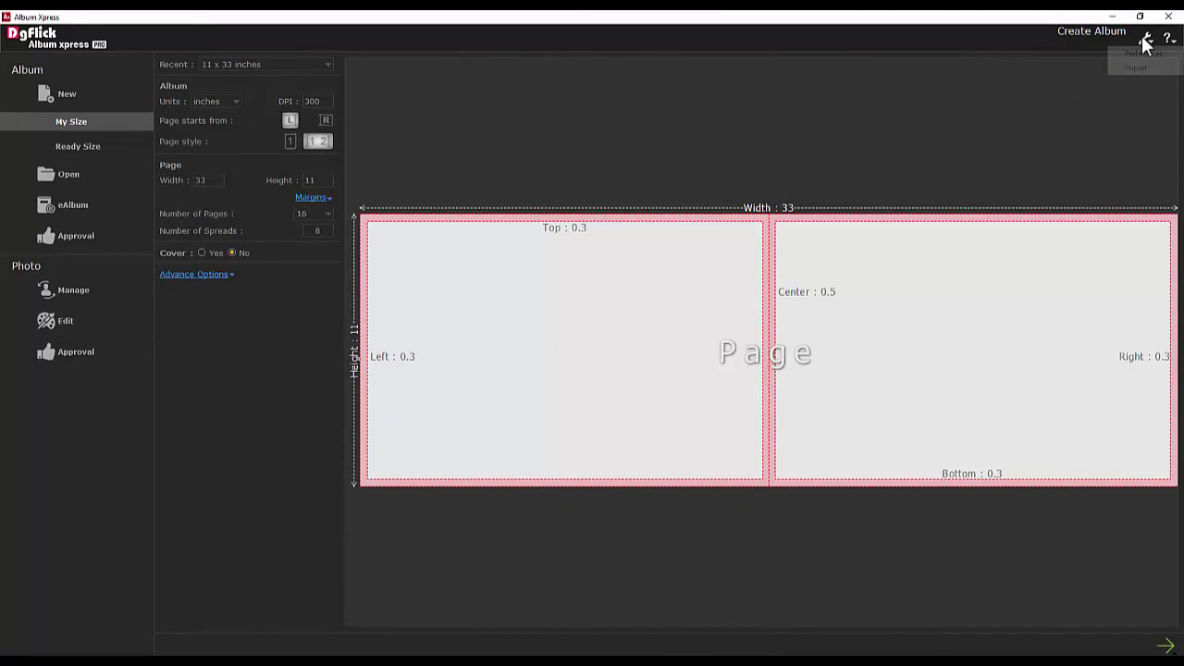
click(1143, 56)
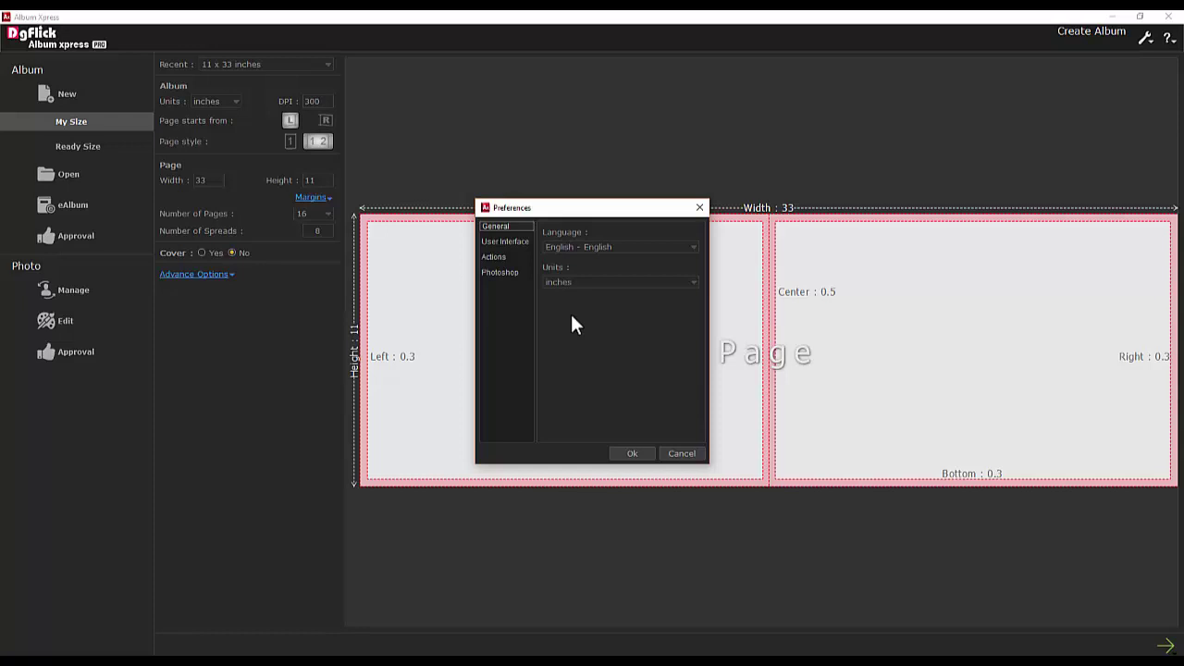
click(507, 243)
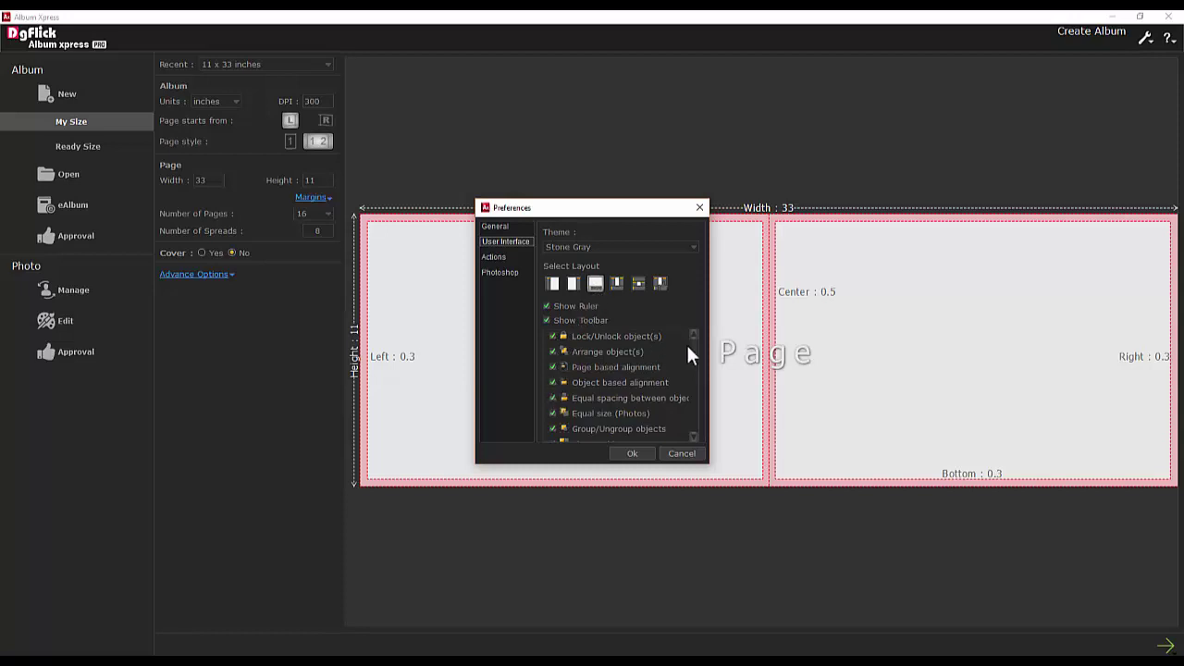
drag(689, 344, 694, 416)
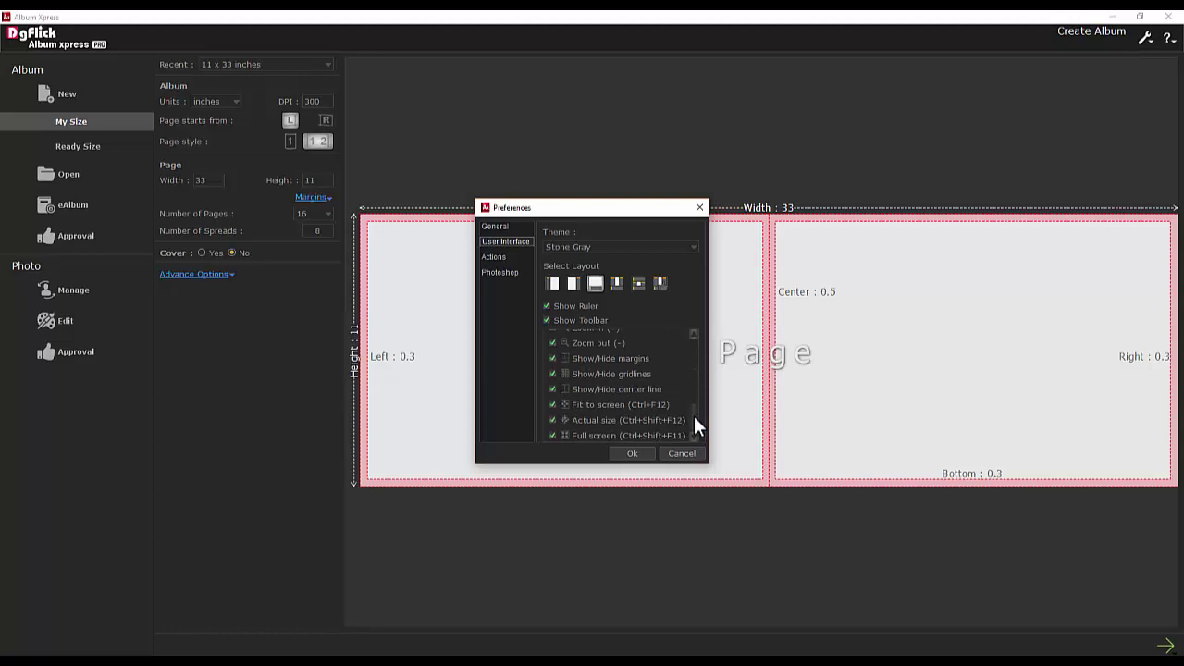
click(630, 453)
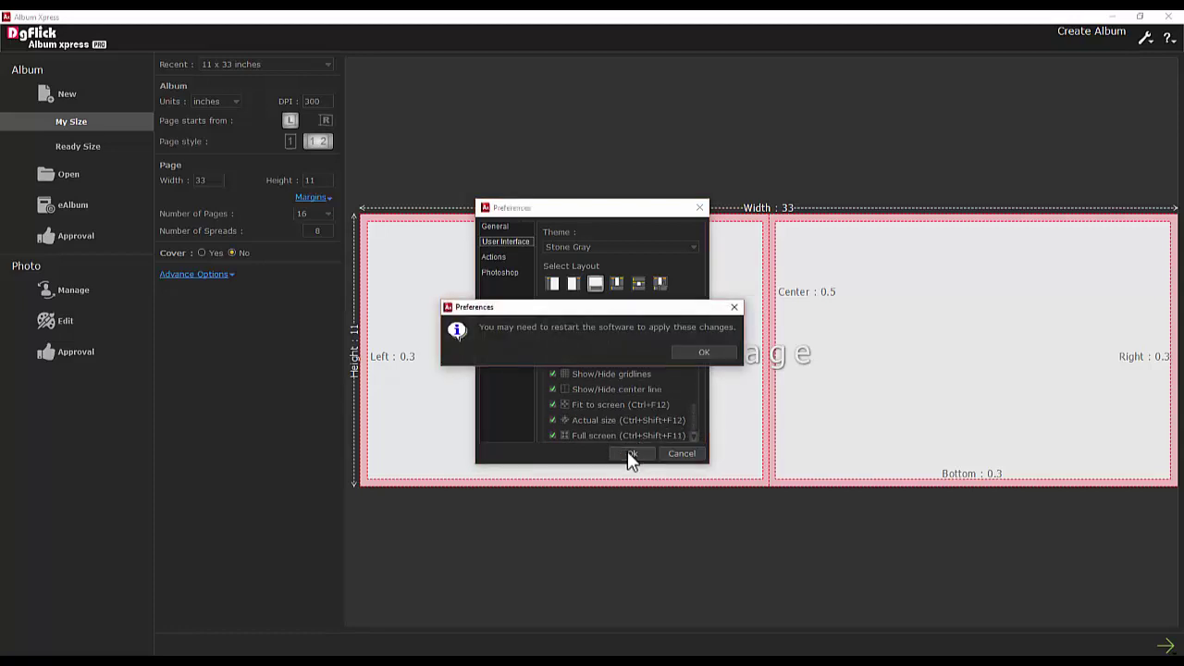
click(704, 352)
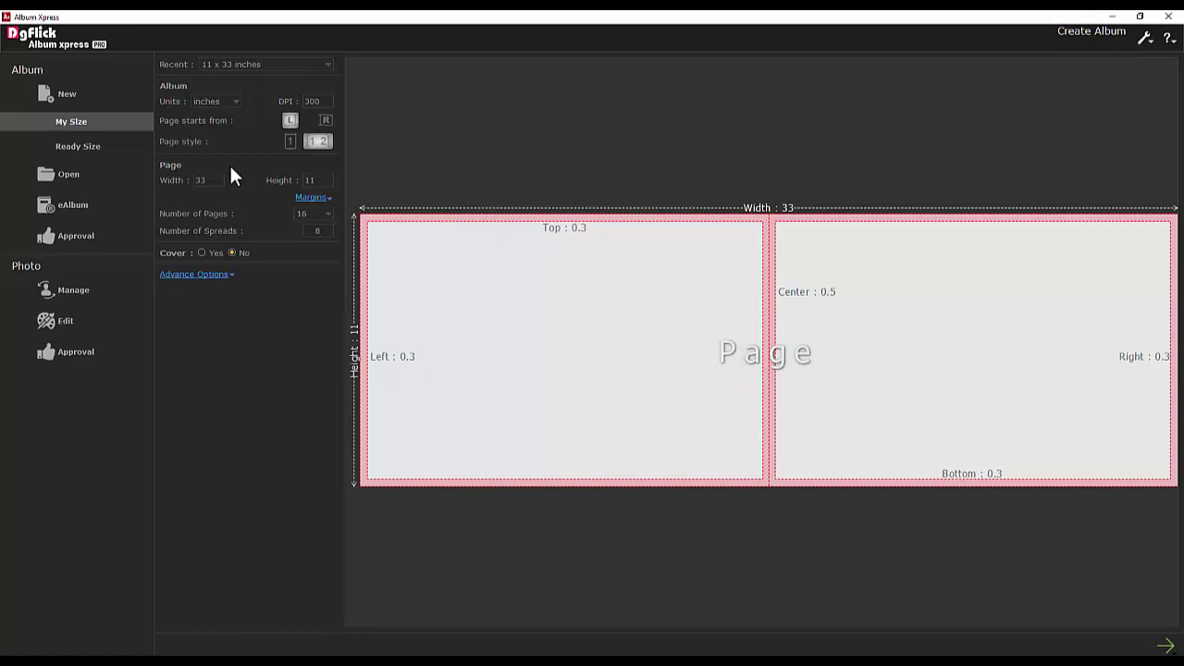
Set the page size to 30 by 12 inches and keep 16 pages.
double_click(191, 182)
text(30)
key(Tab)
text(12)
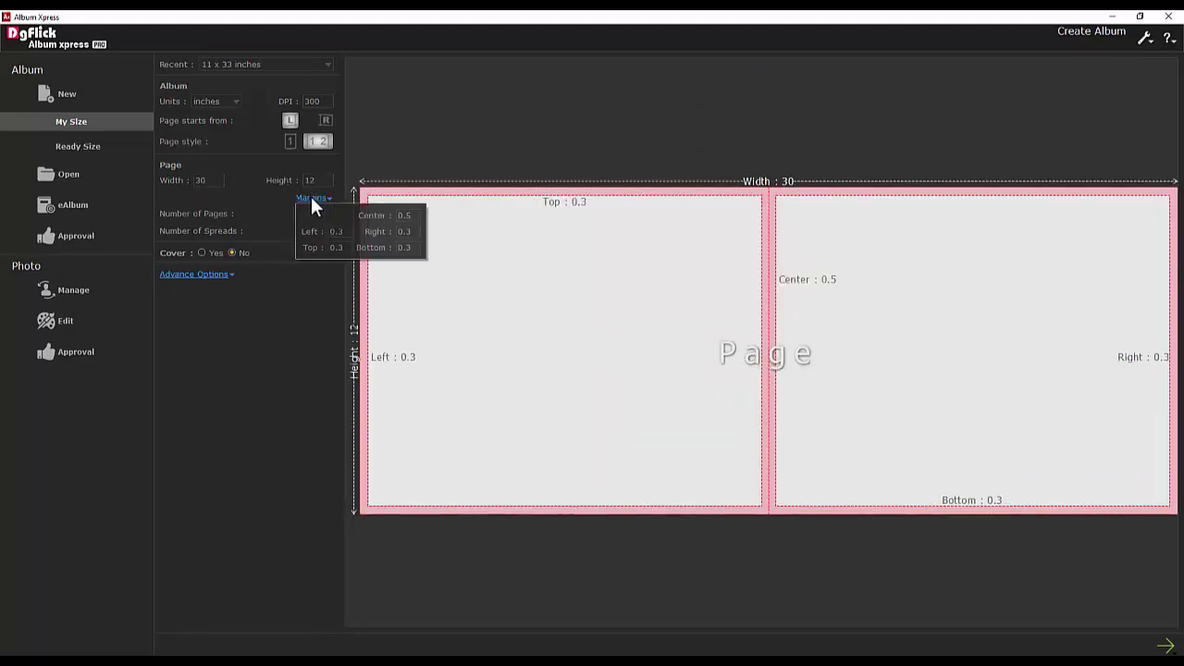
click(307, 214)
click(307, 124)
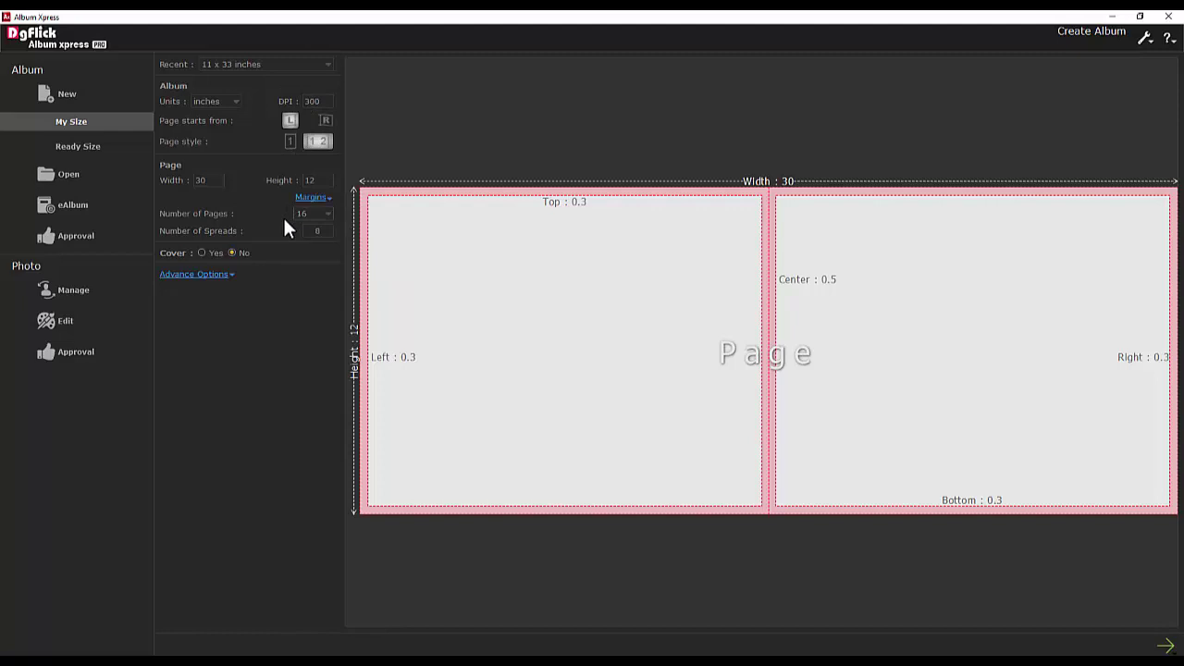
Add a cover sized 31 by 13 inches.
click(202, 254)
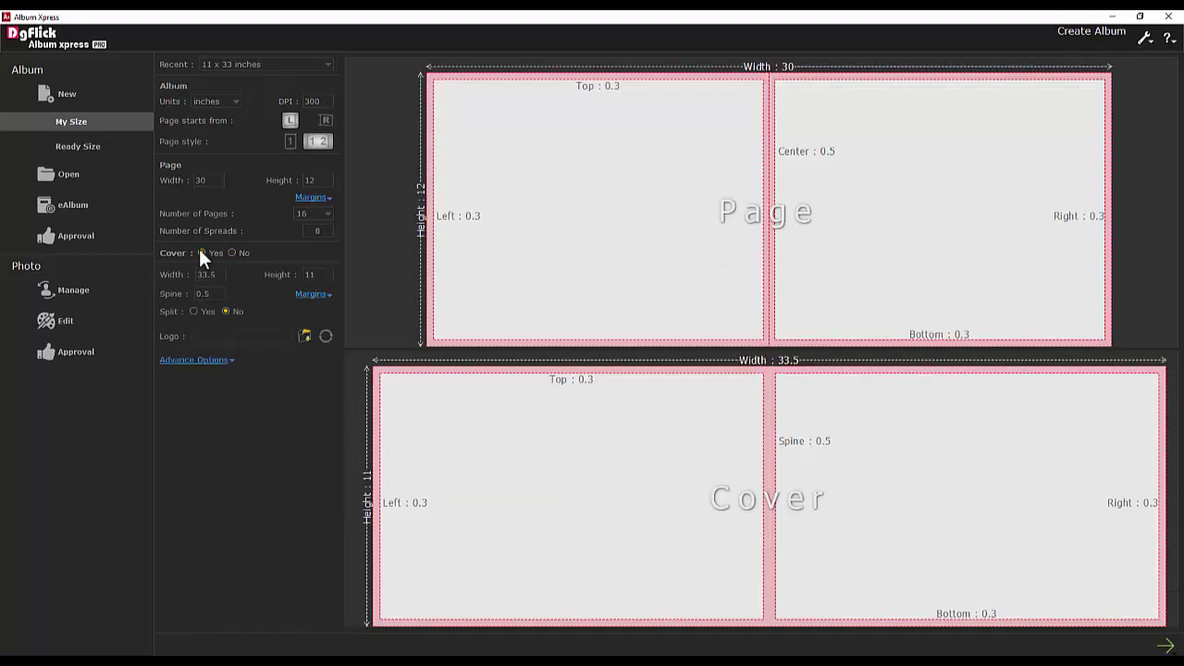
text(31)
key(Tab)
text(13)
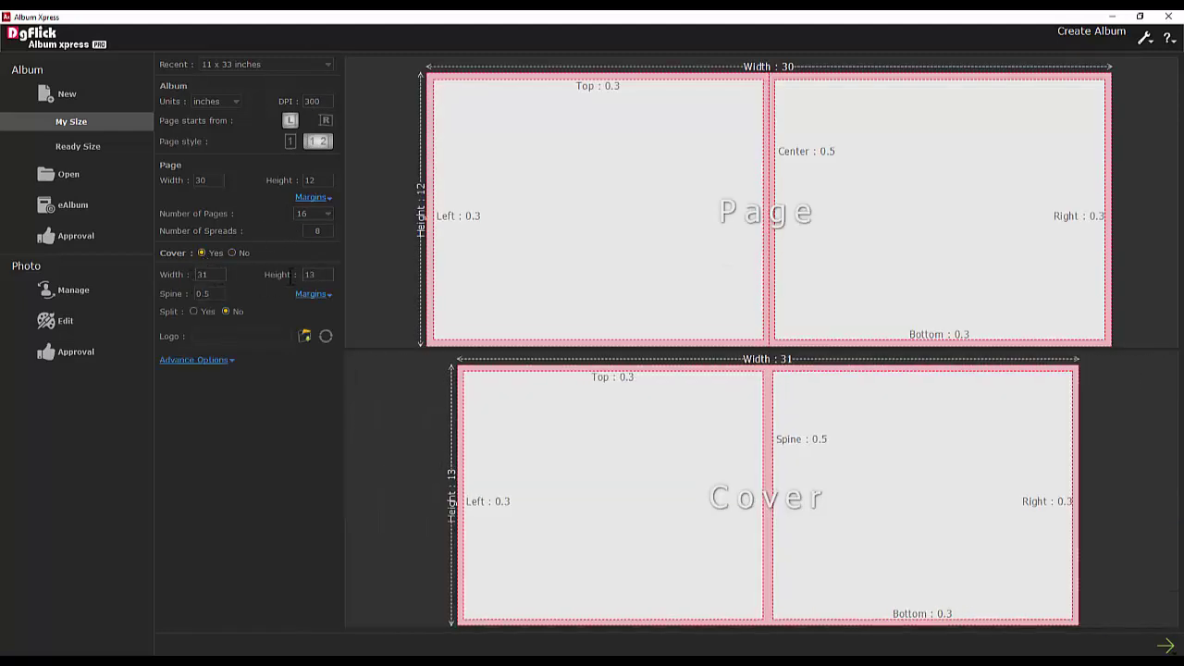
In Advance Options, add a 32 by 13 inch jacket with a 1.0 inch spine.
click(198, 360)
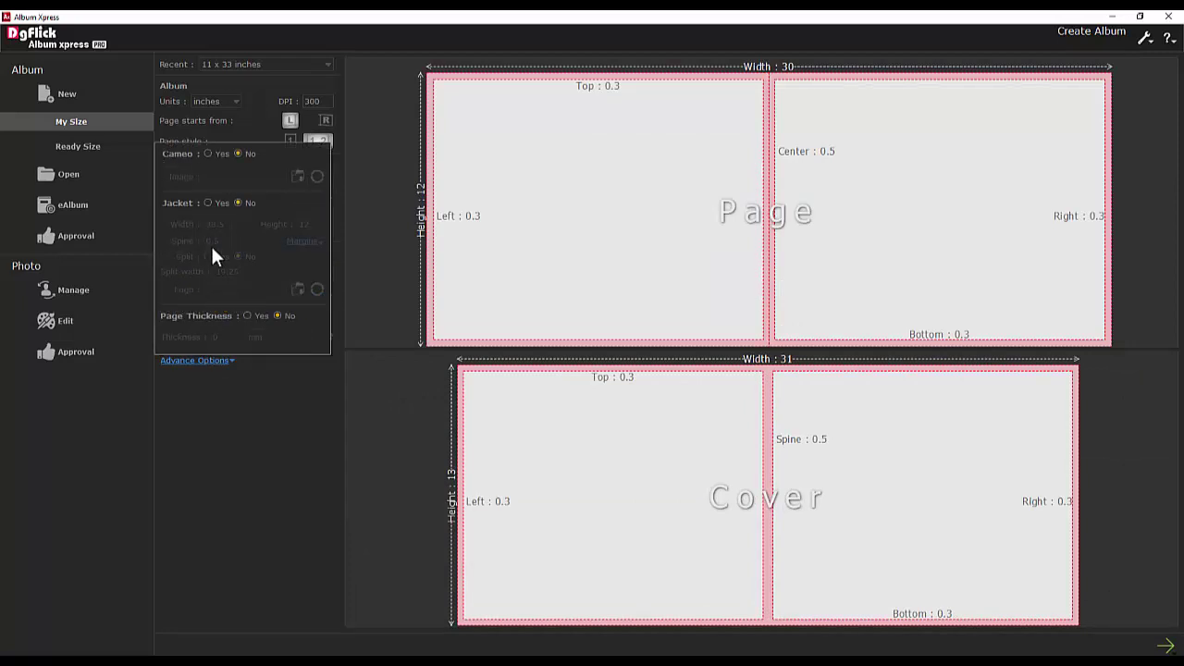
click(207, 203)
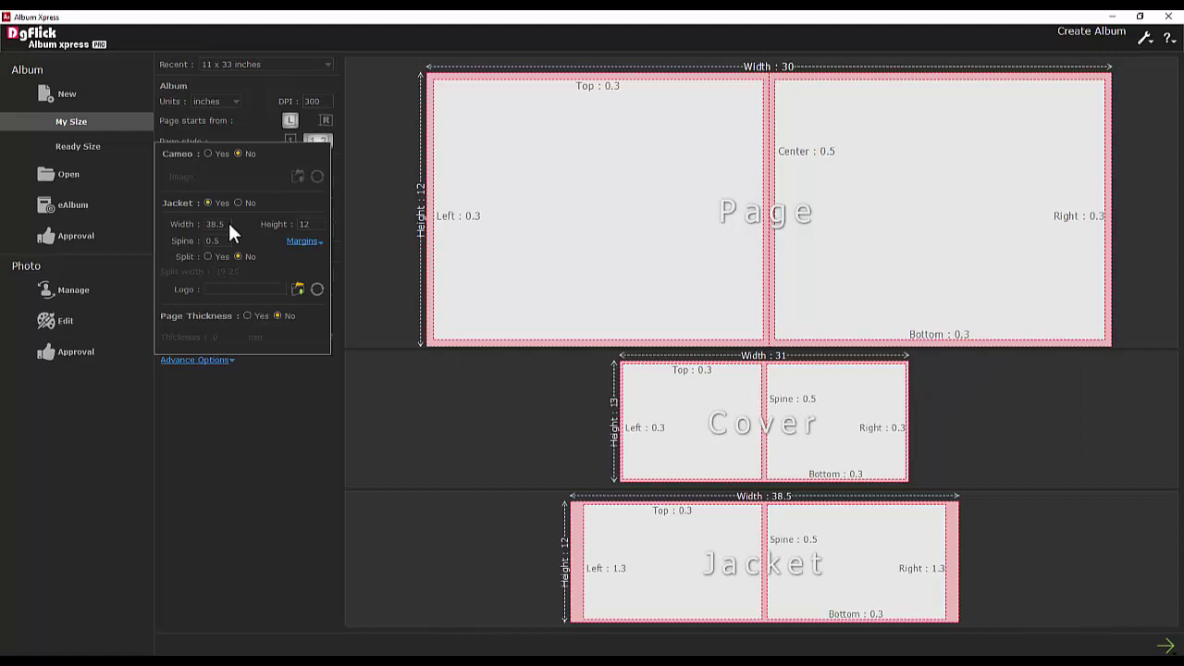
text(32)
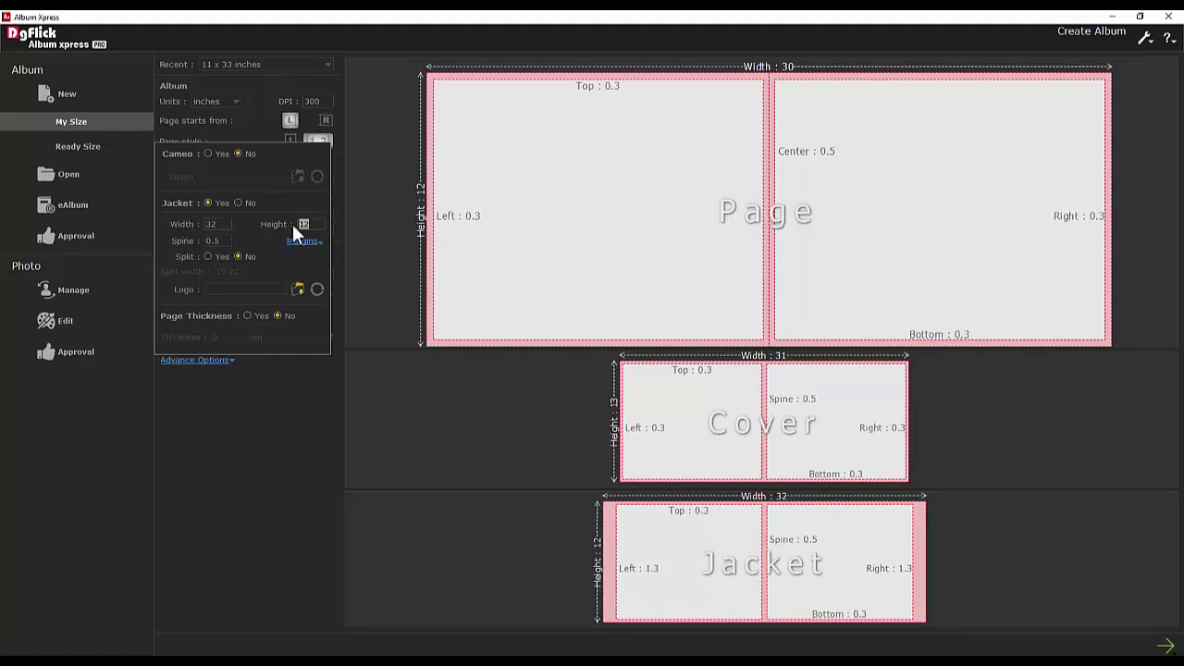
text(13)
text(1.0)
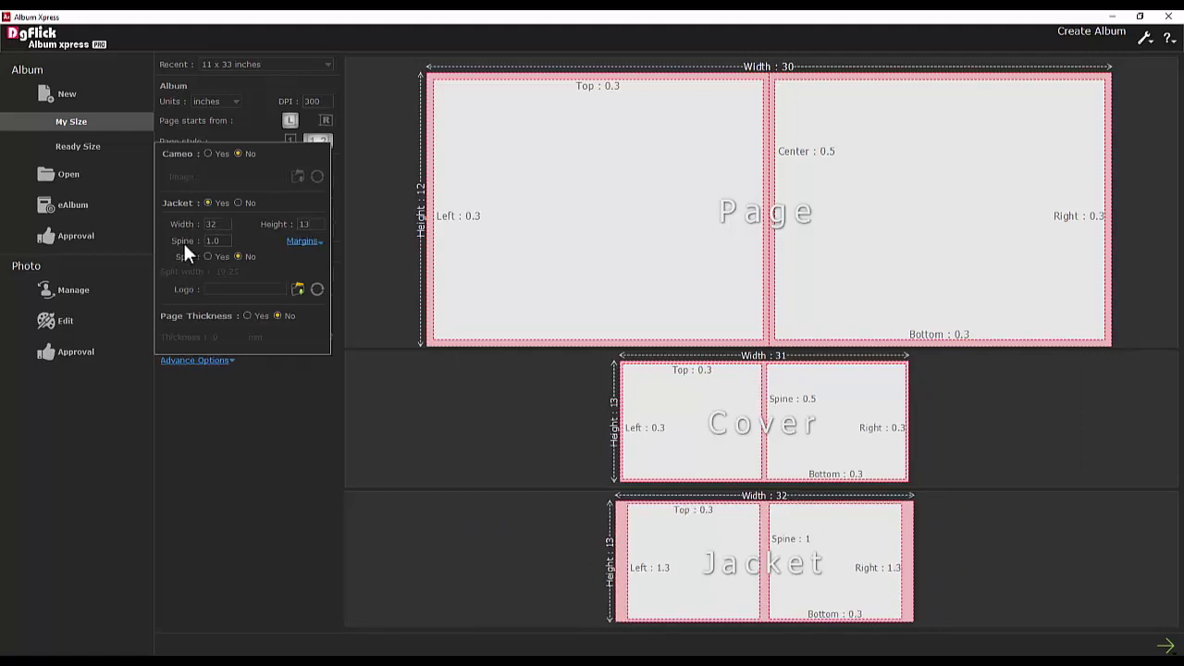
click(194, 360)
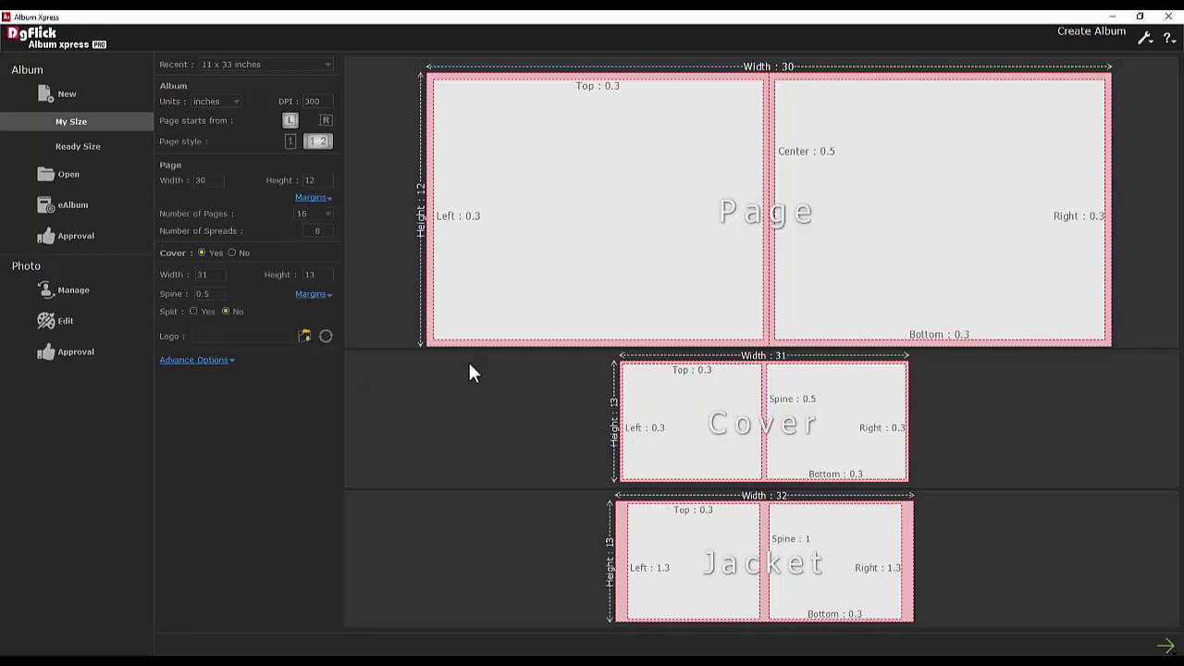
Choose Manual album design, then toggle the My Album panel off and back on.
click(1164, 642)
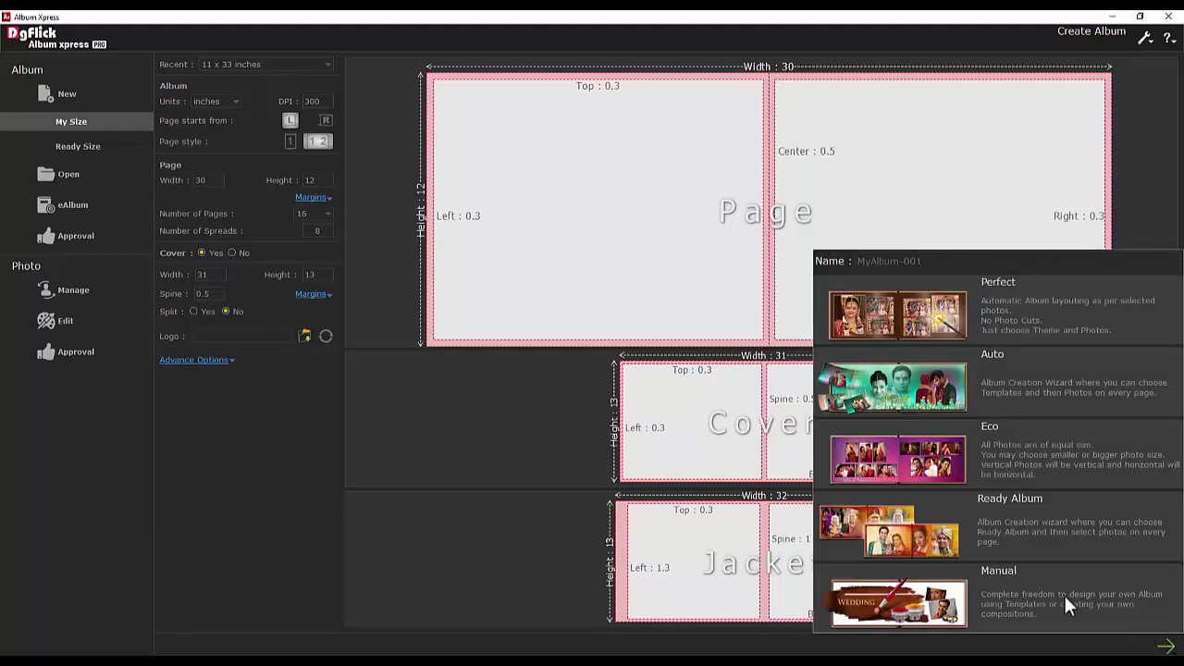
click(1014, 581)
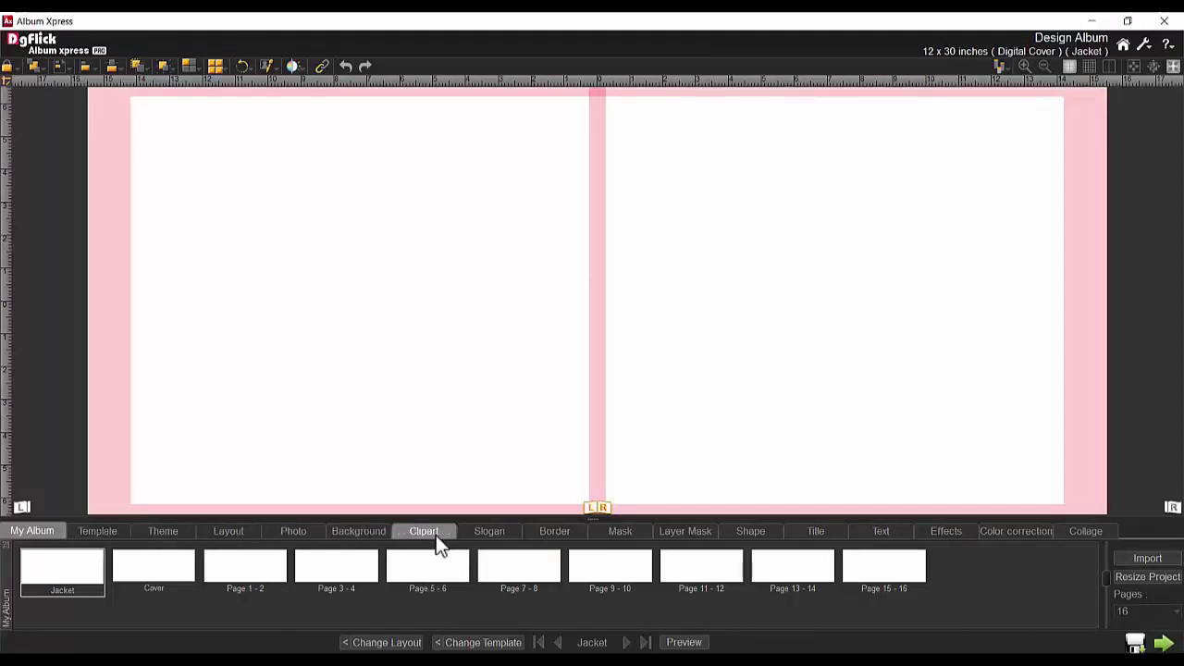
click(1002, 66)
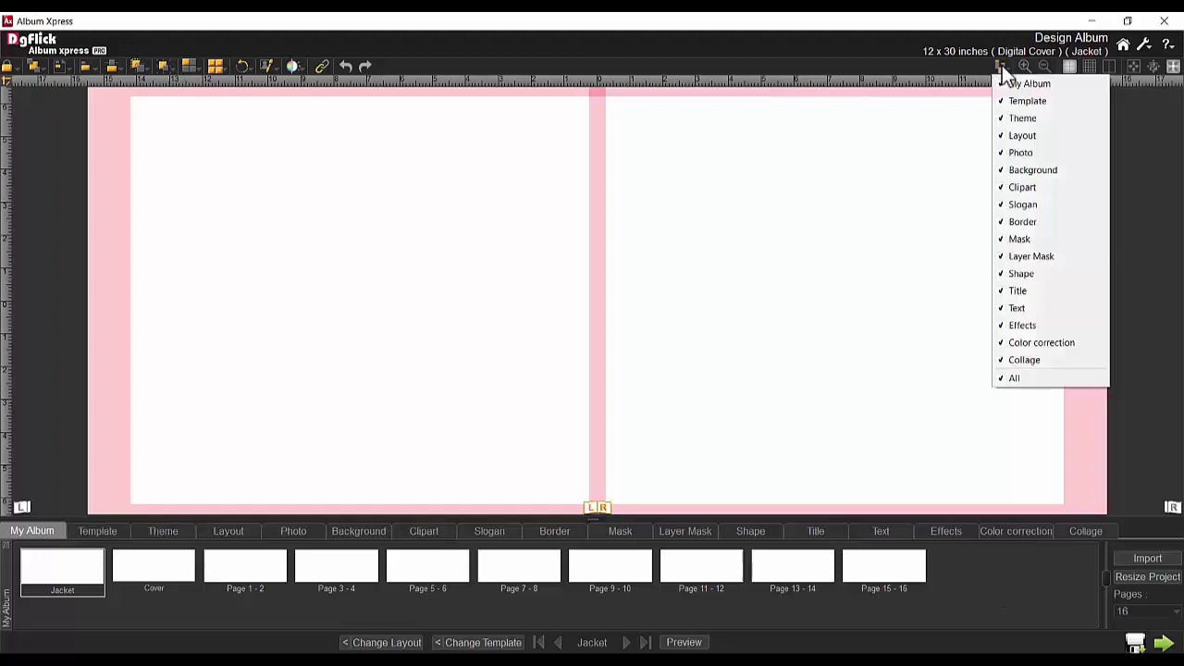
click(1001, 85)
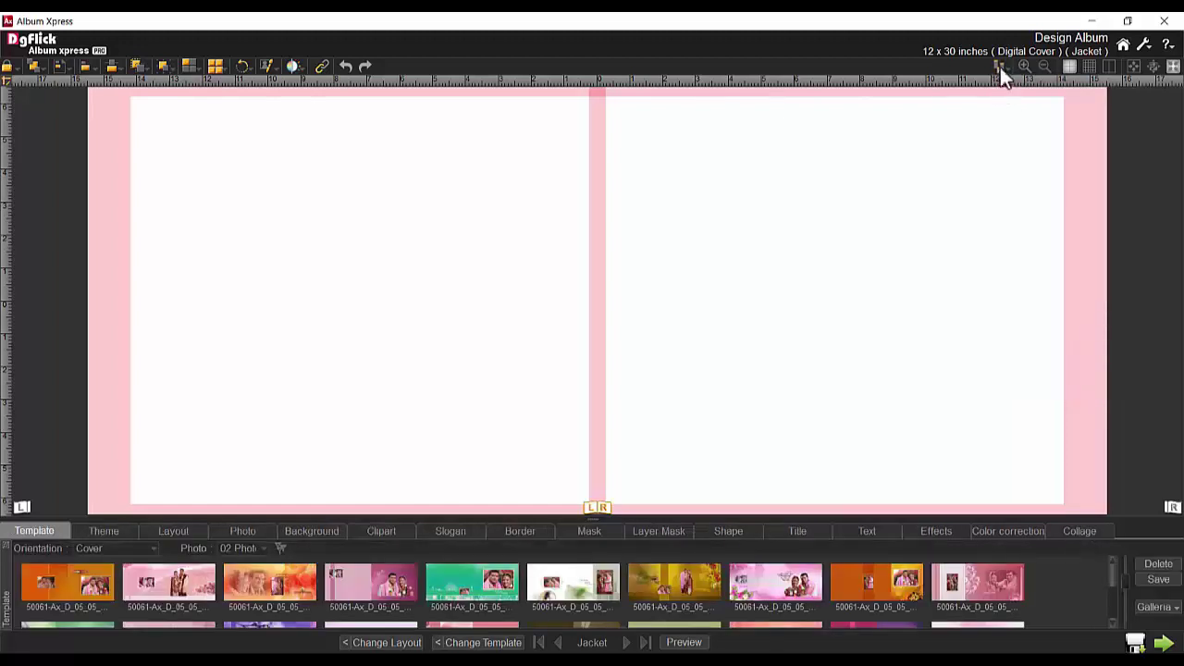
click(1000, 67)
click(1002, 83)
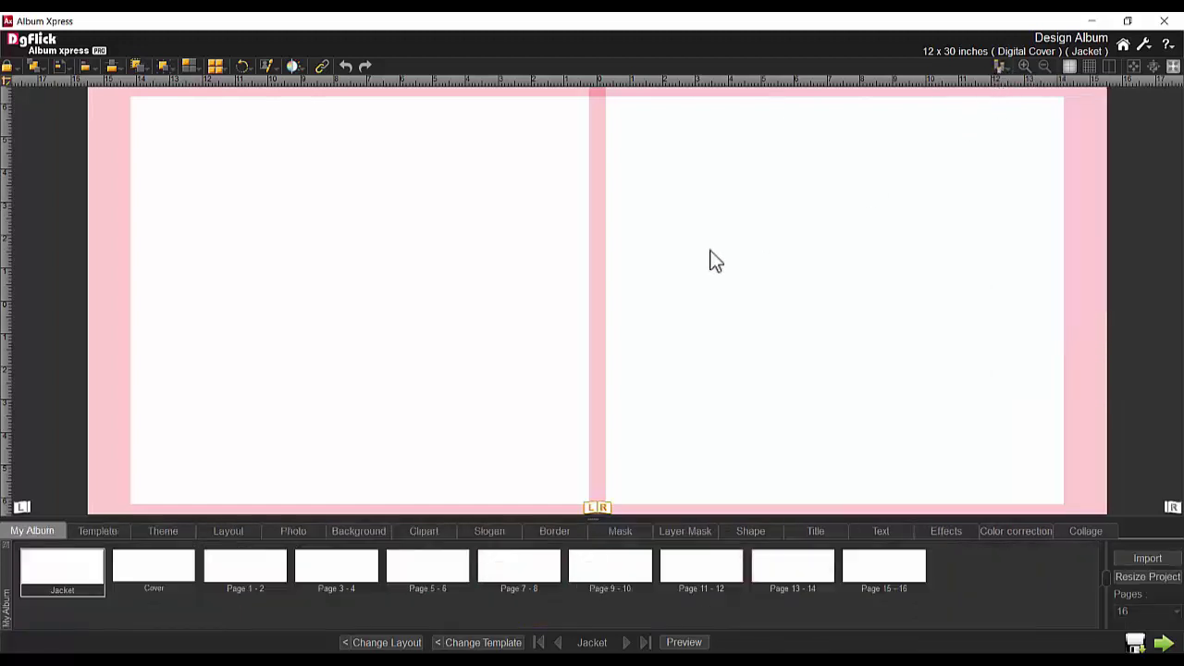
Load the photos from E:\Indian Wedding 14 and place Photo_029 on the cover spread.
click(162, 565)
click(294, 531)
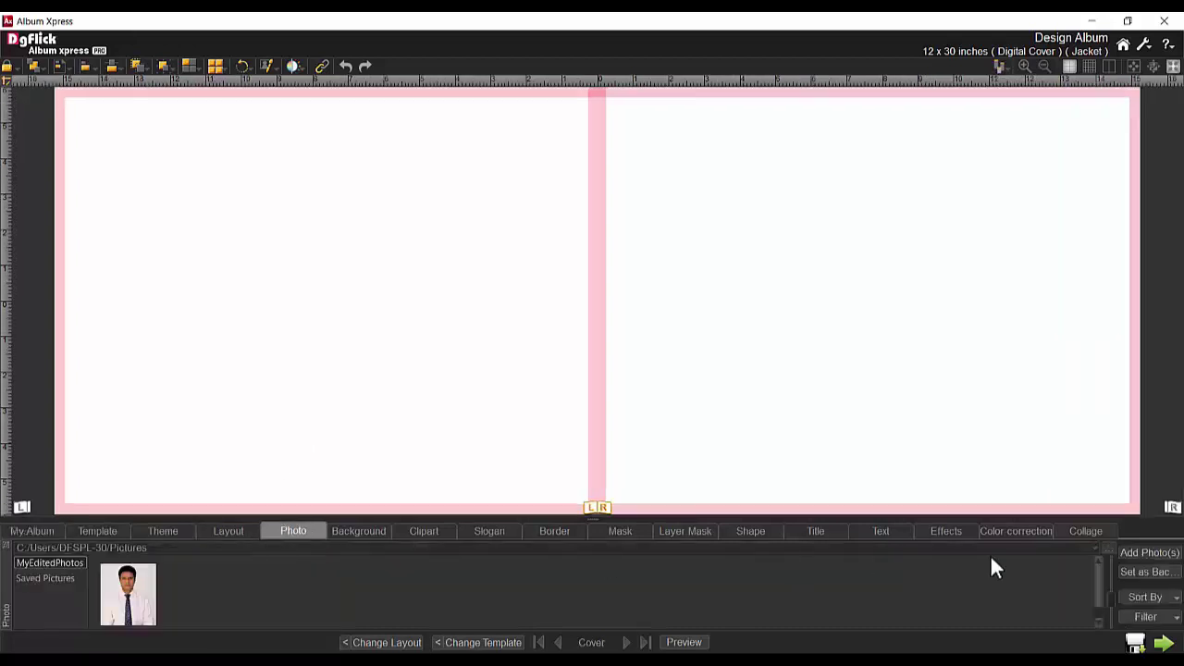
click(1107, 551)
click(592, 195)
double_click(573, 329)
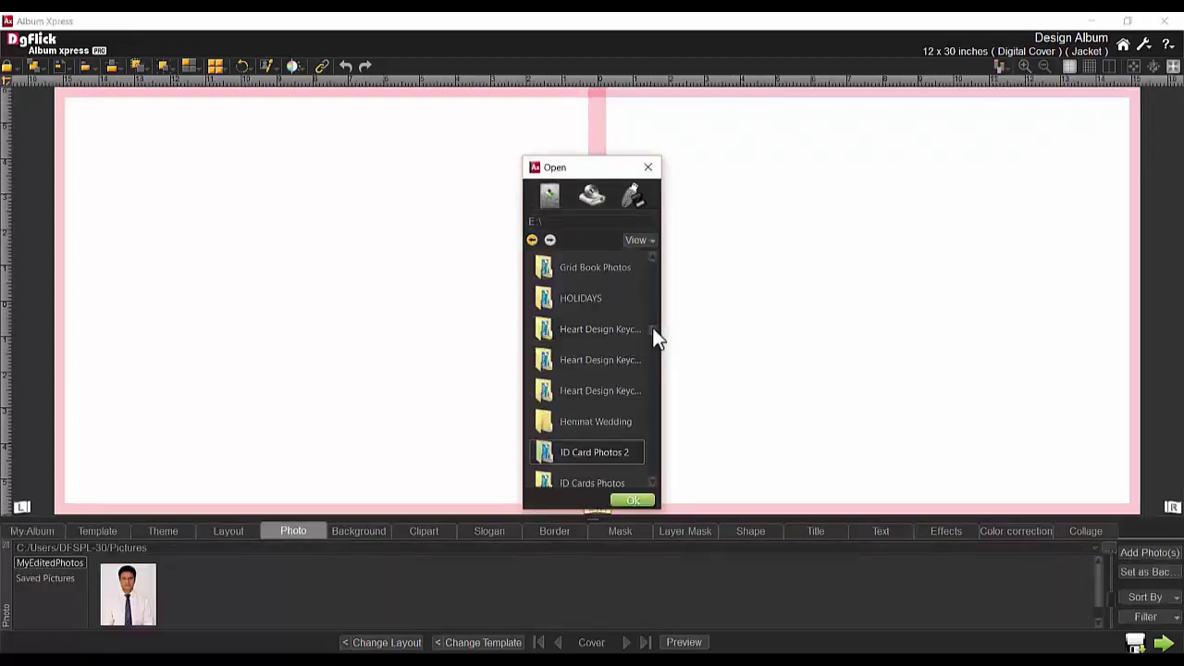
drag(653, 328, 651, 340)
double_click(598, 360)
click(633, 500)
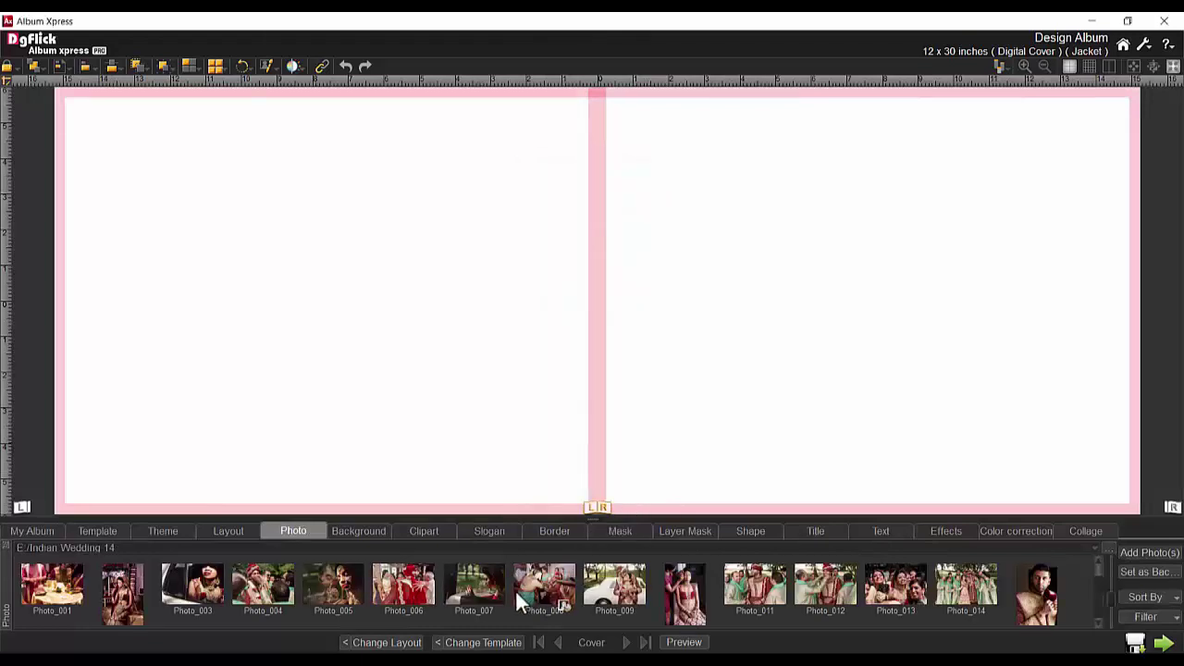
scroll(1099, 566, down, 1)
double_click(972, 578)
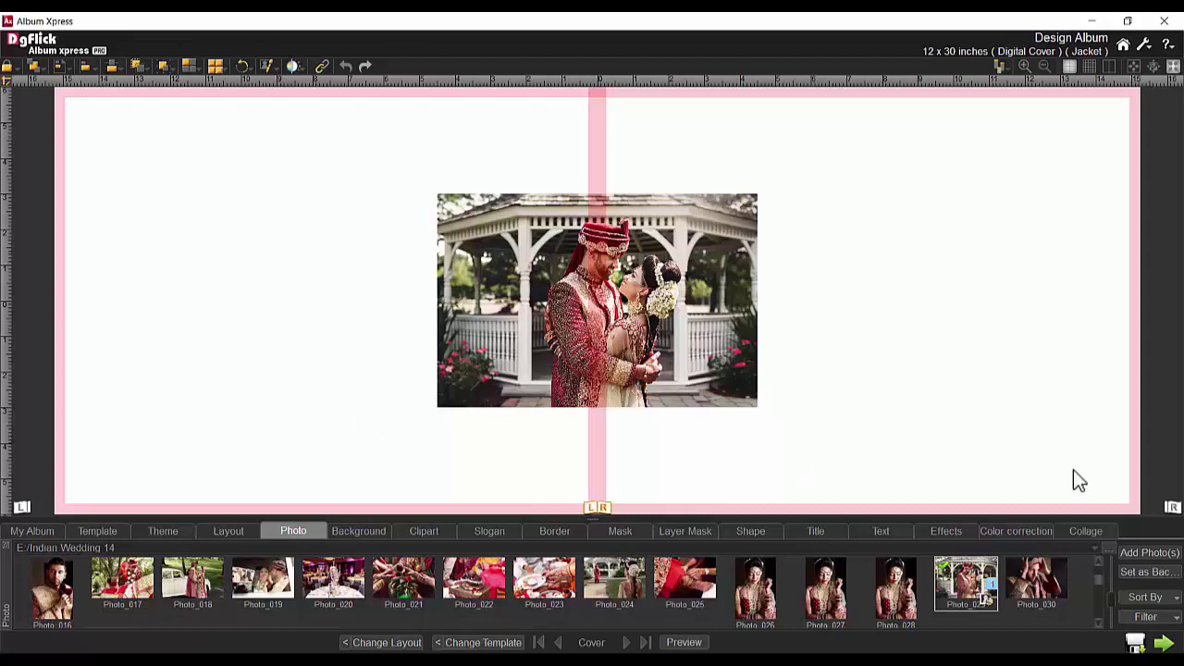
Centre the couple photo on the right page and enlarge it to fill that page.
click(688, 355)
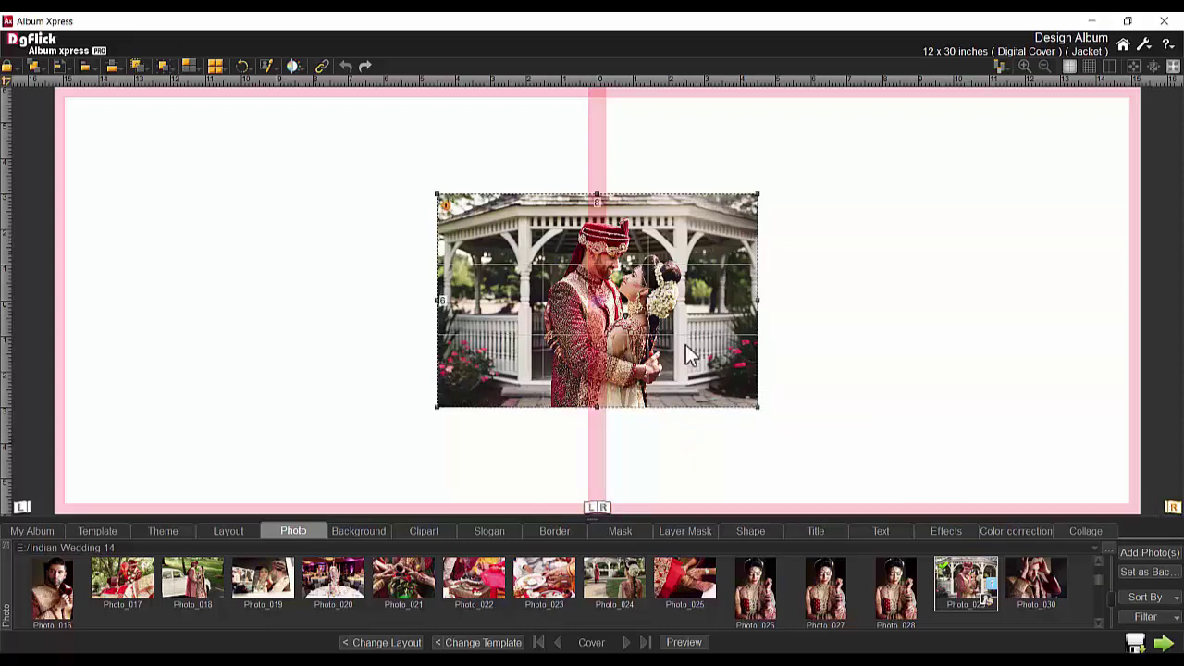
click(61, 67)
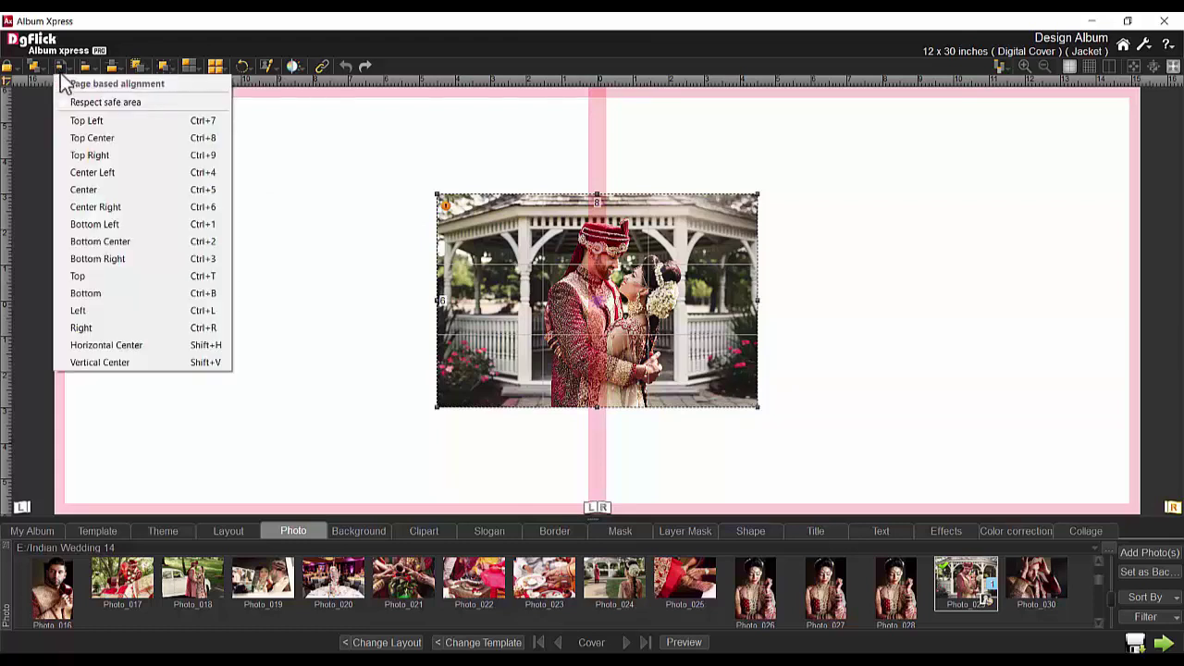
click(92, 189)
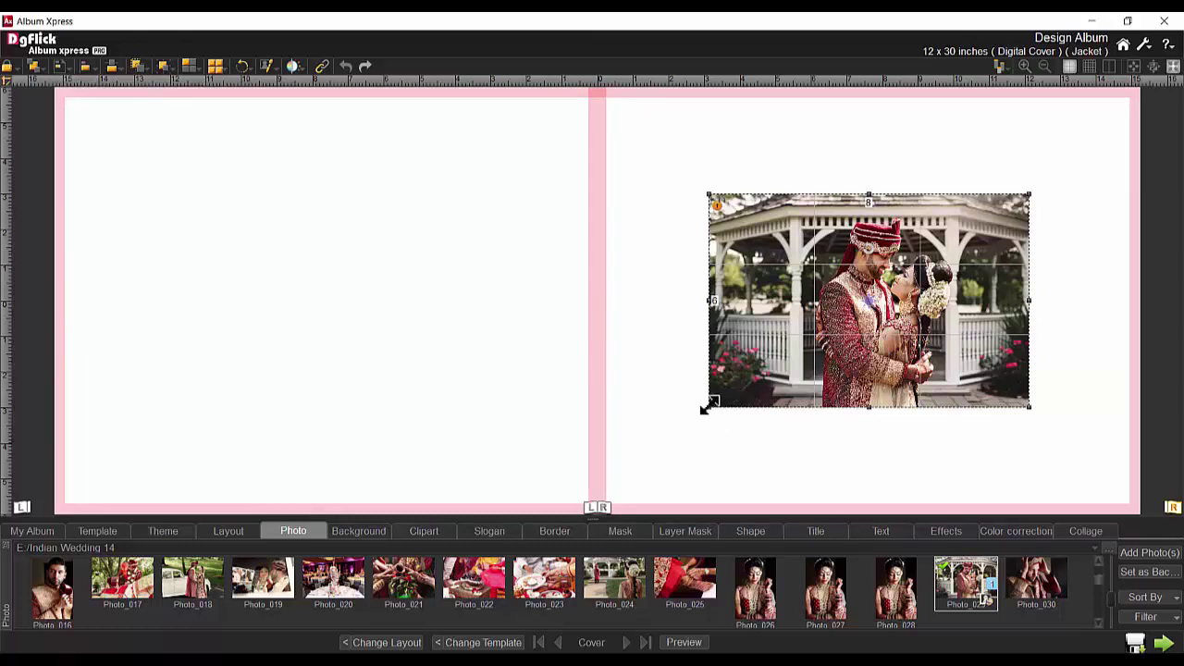
drag(707, 409, 454, 613)
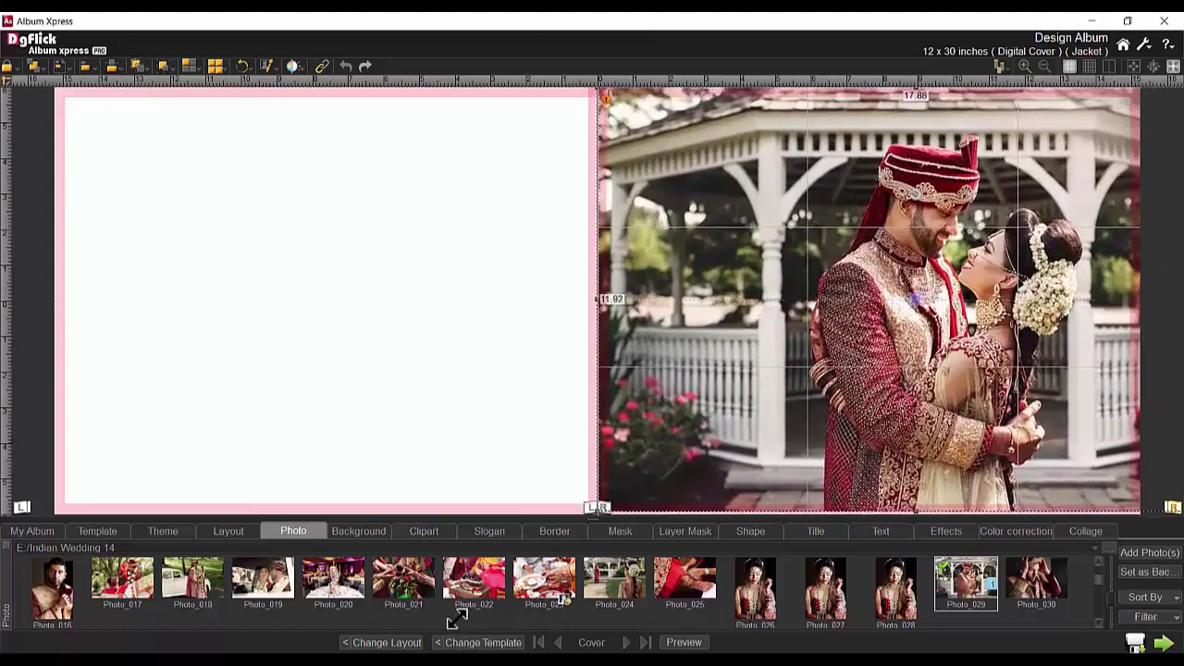
Preview the cover spread, then return to editing.
scroll(916, 310, up, 2)
scroll(918, 304, down, 3)
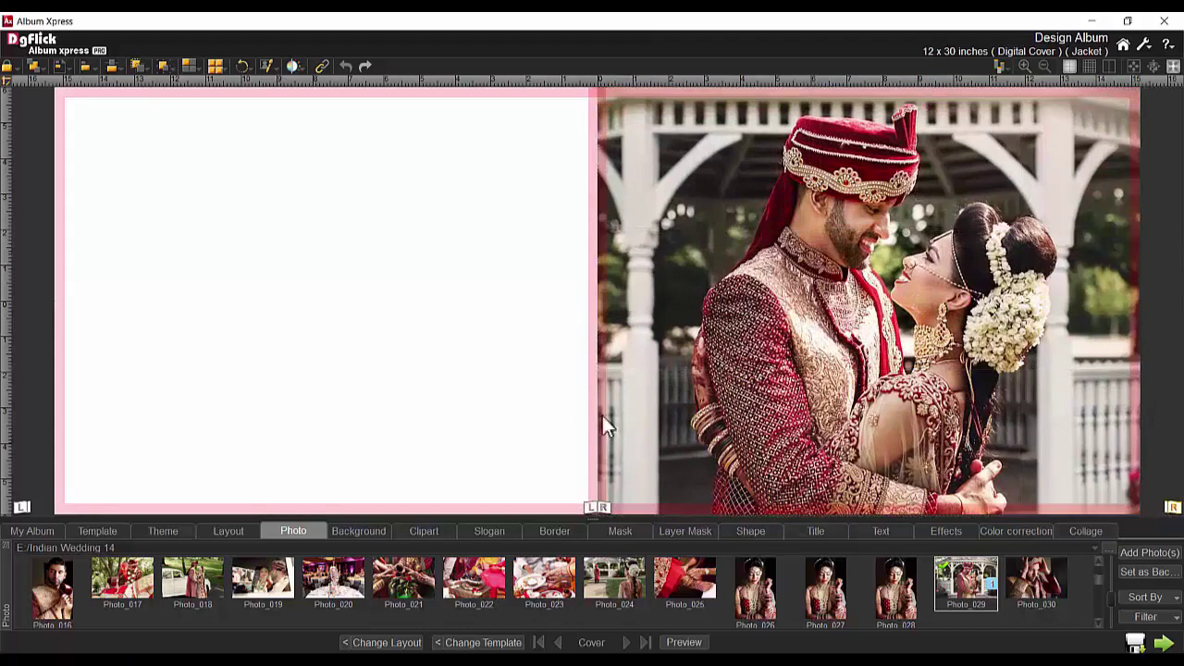
click(683, 640)
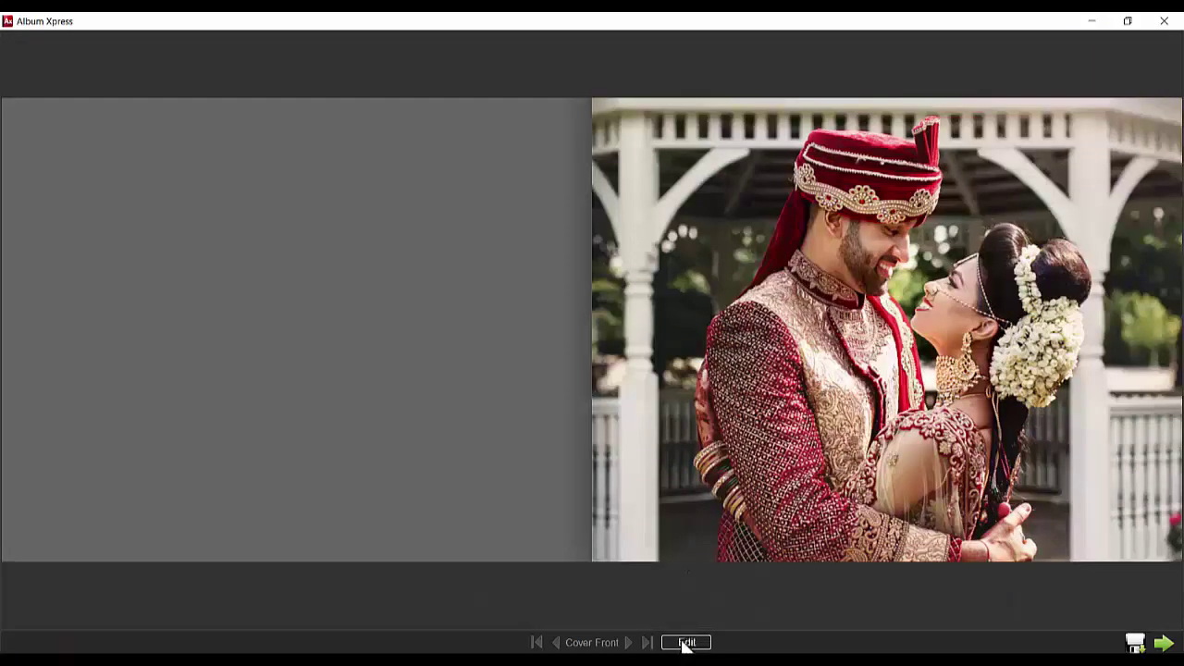
click(685, 642)
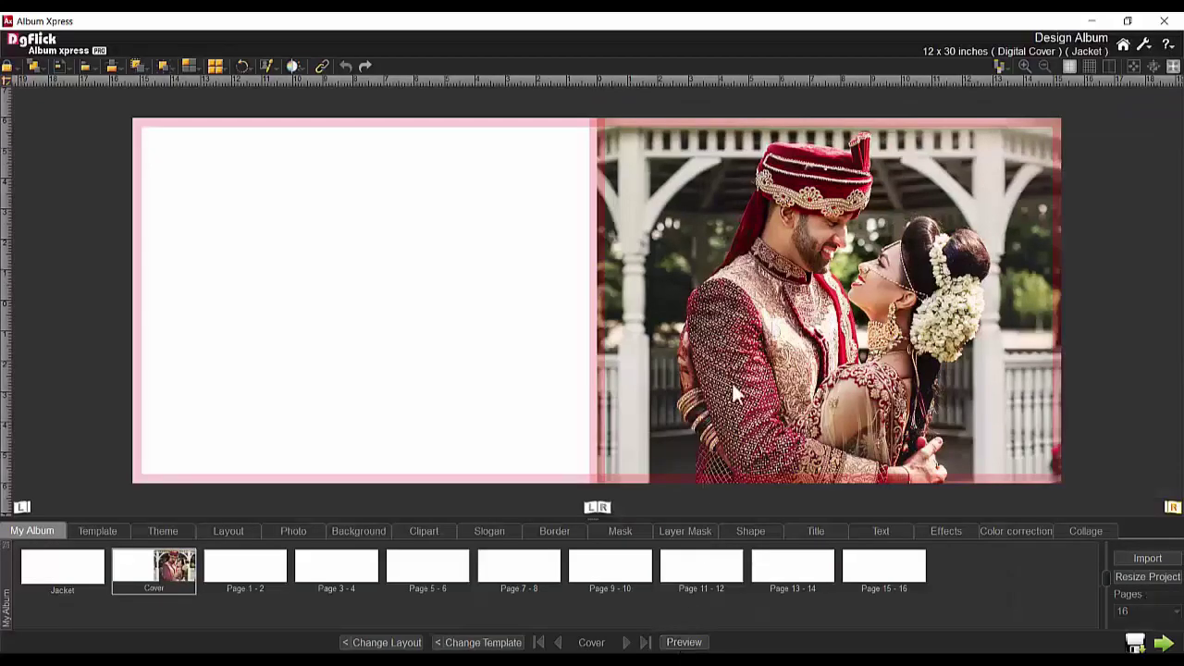
Add a rectangle from the shape library and stretch it into a full-width band on the lower cover.
click(751, 532)
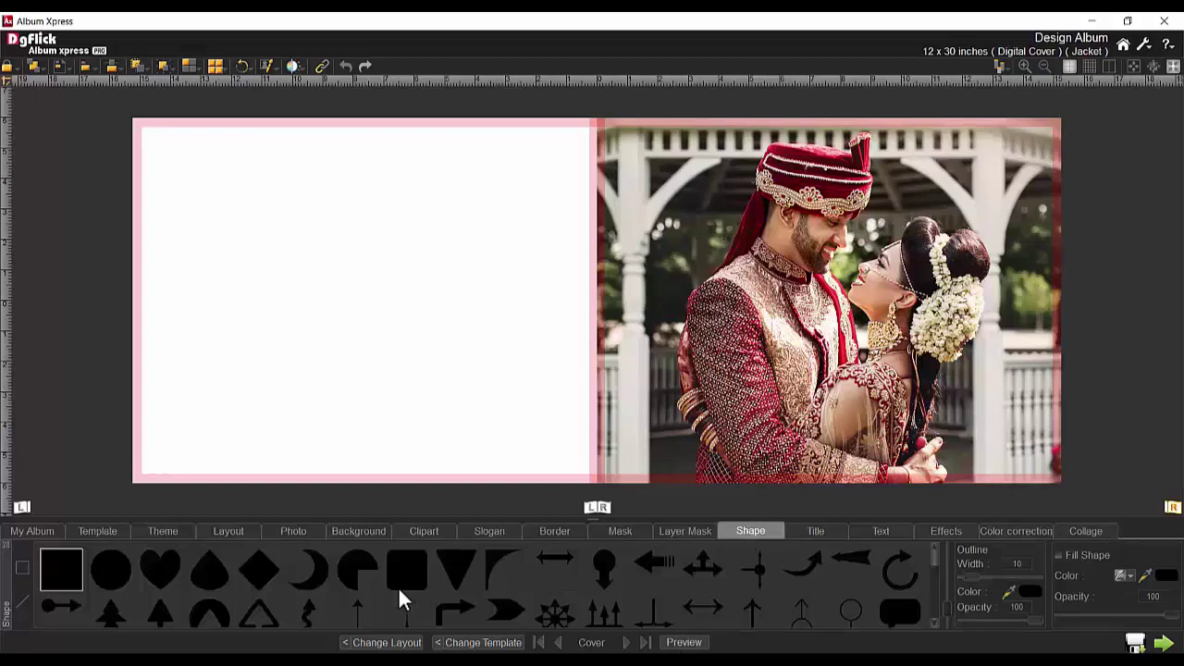
double_click(61, 572)
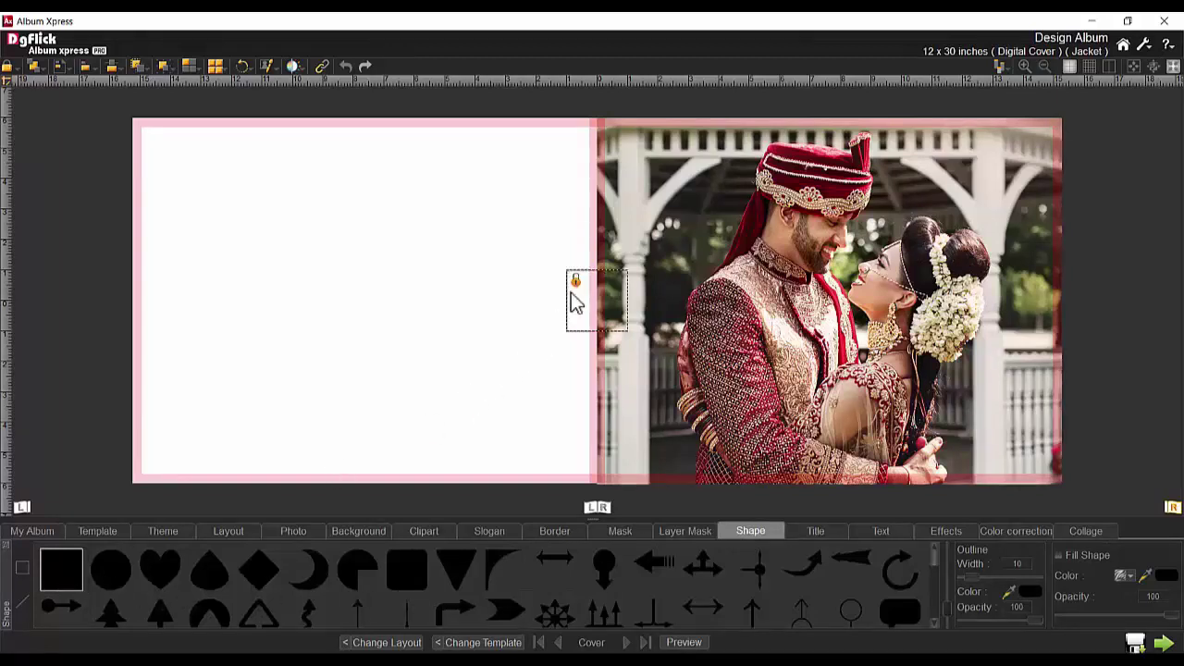
drag(577, 299, 121, 444)
drag(901, 417, 1132, 410)
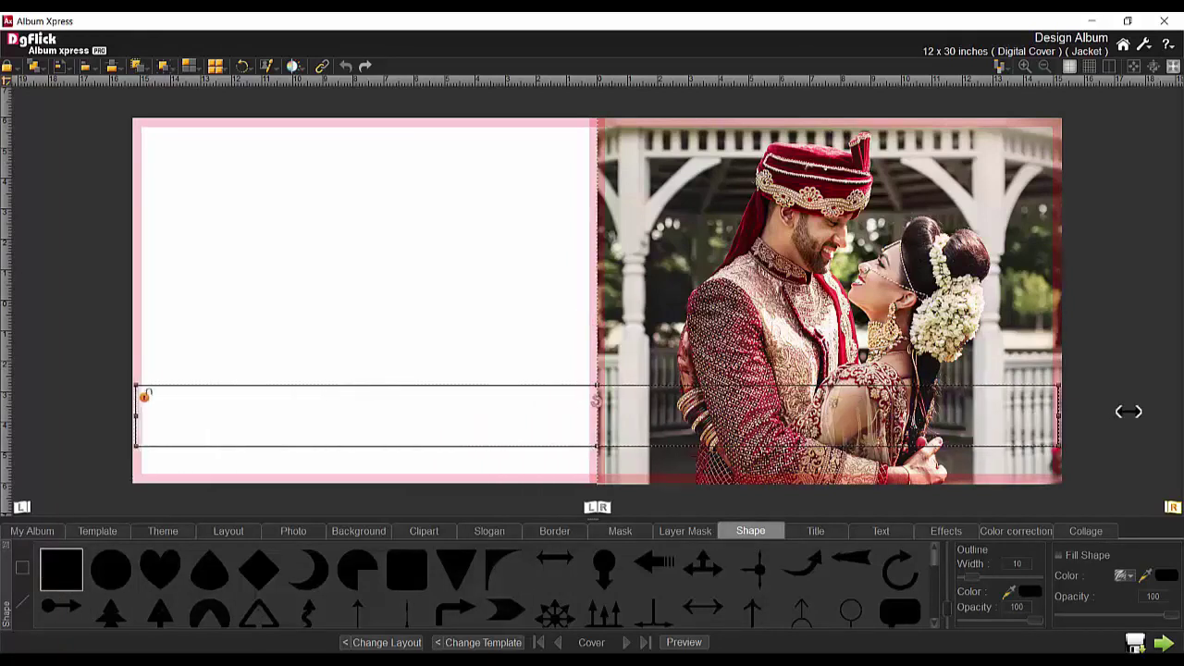
drag(739, 427, 739, 429)
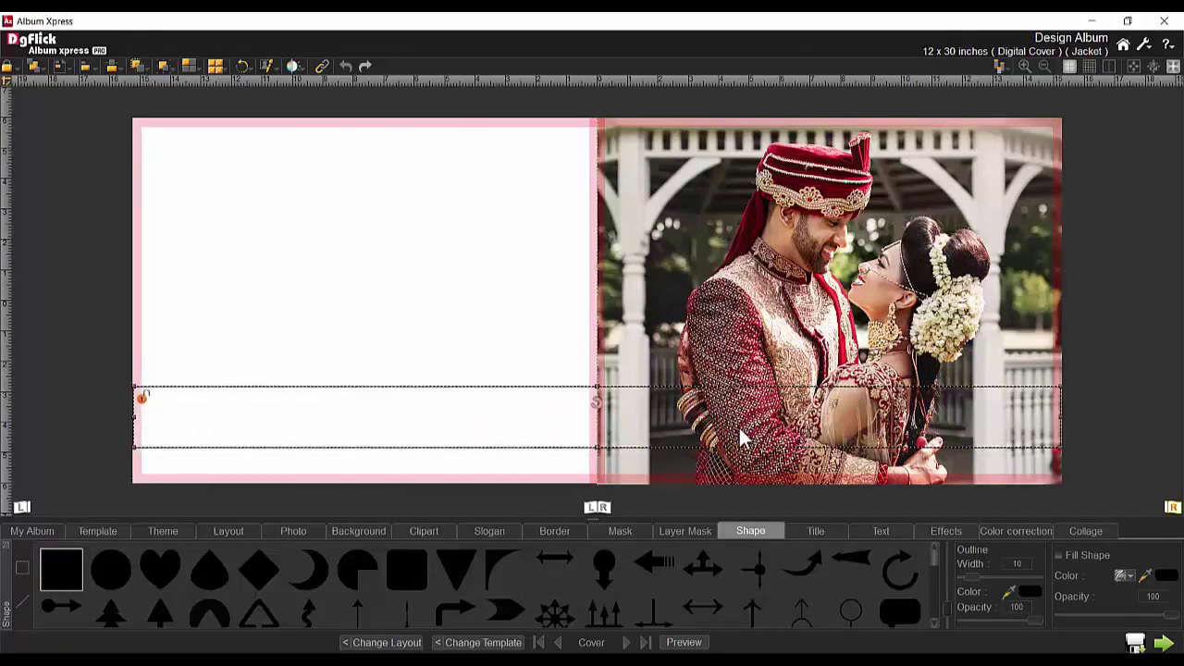
Fill the band with a grey sampled from the photo, then lighten it to pale beige.
click(1148, 576)
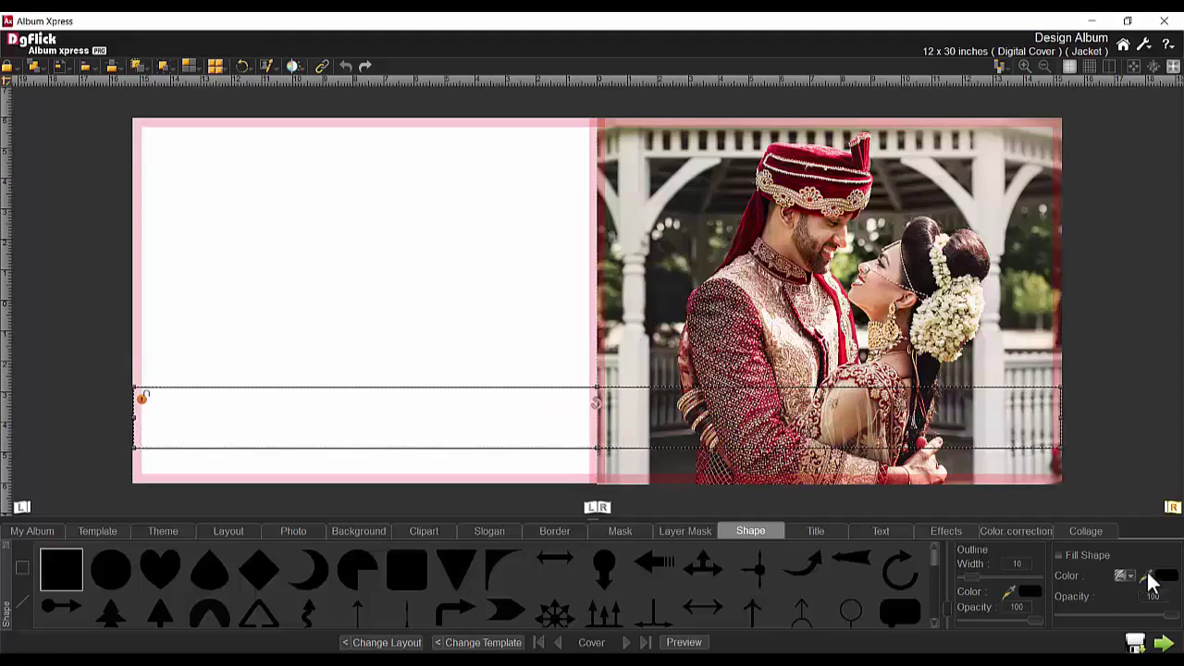
click(997, 358)
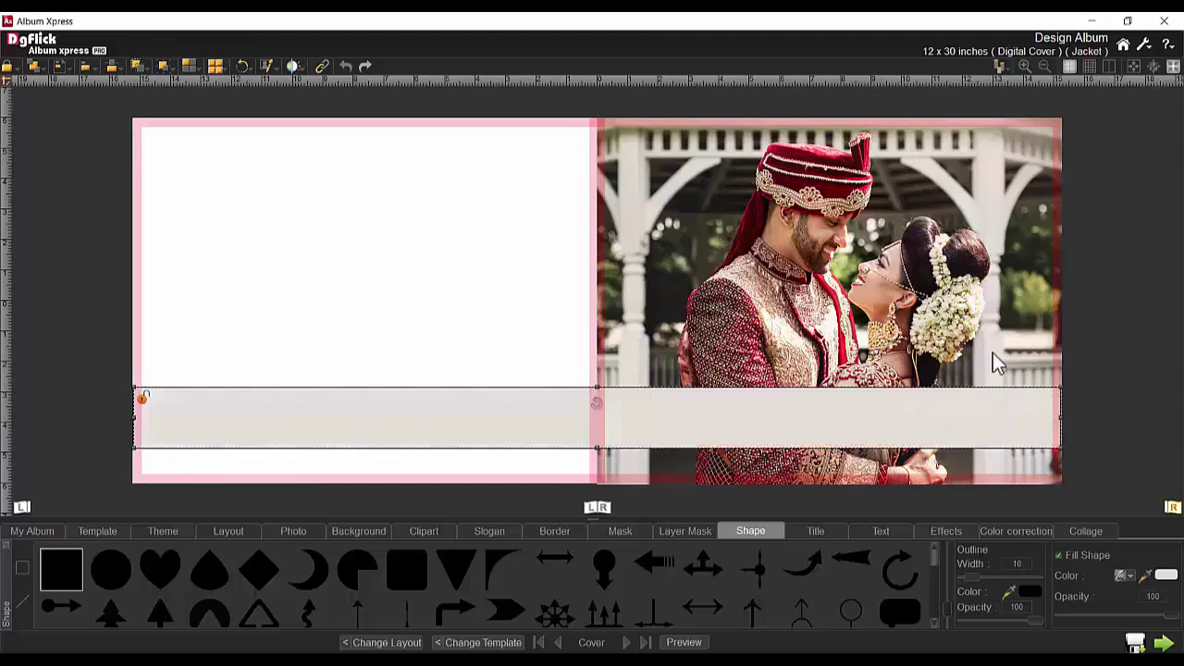
click(1165, 576)
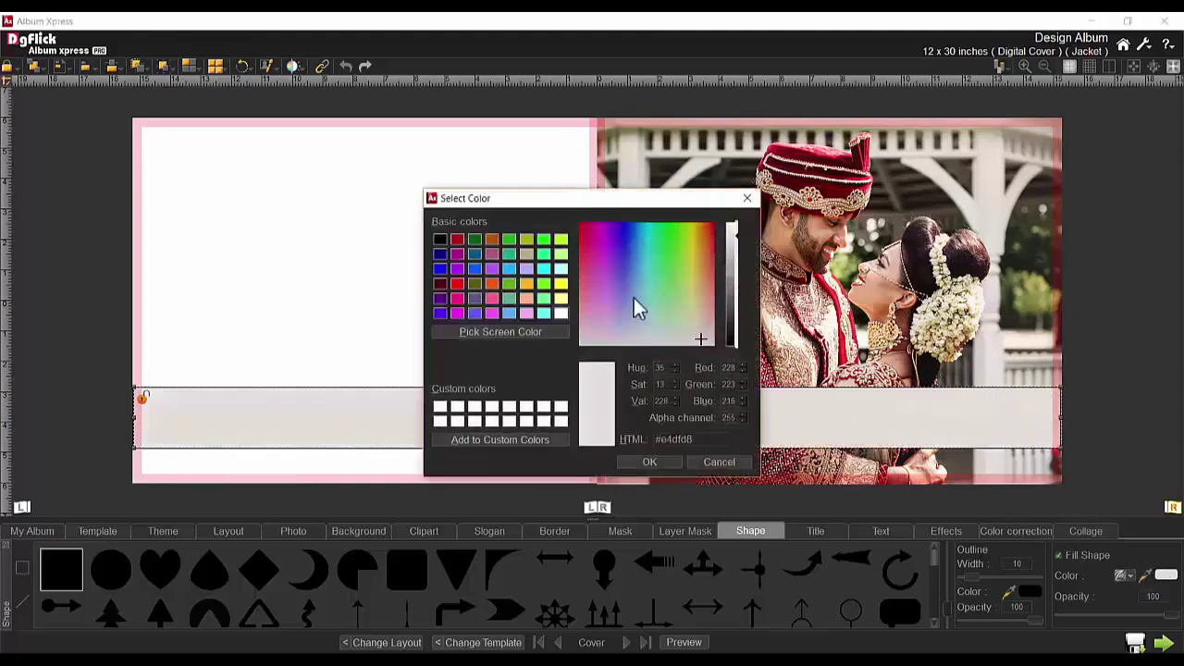
click(737, 230)
click(650, 461)
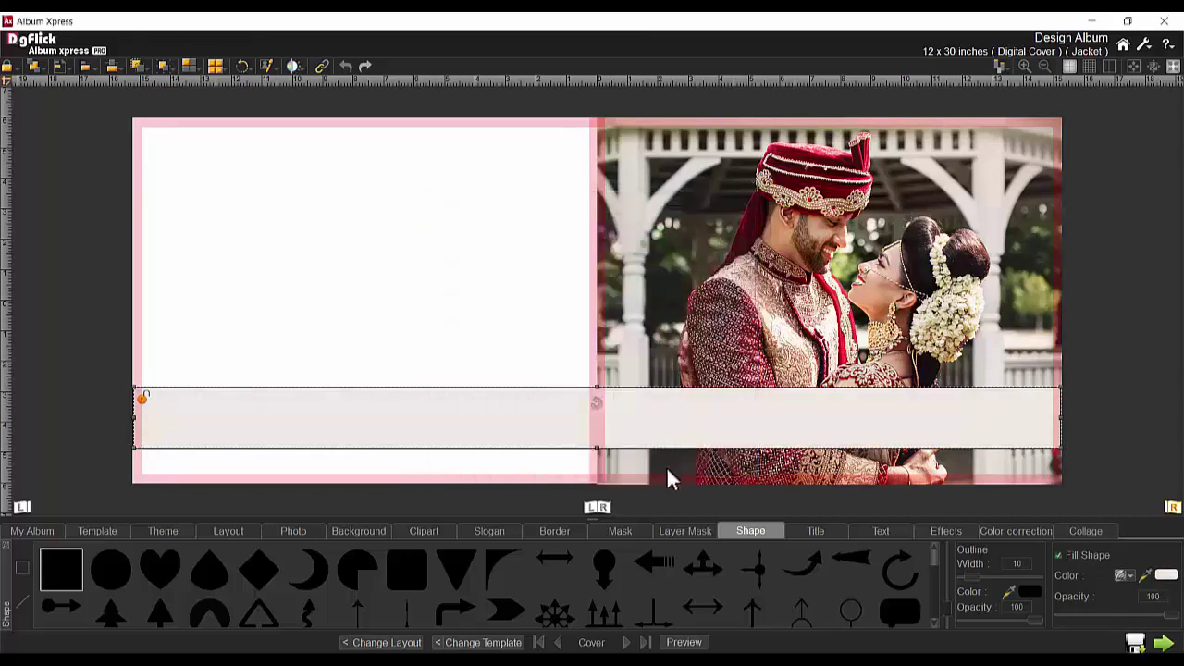
click(1124, 577)
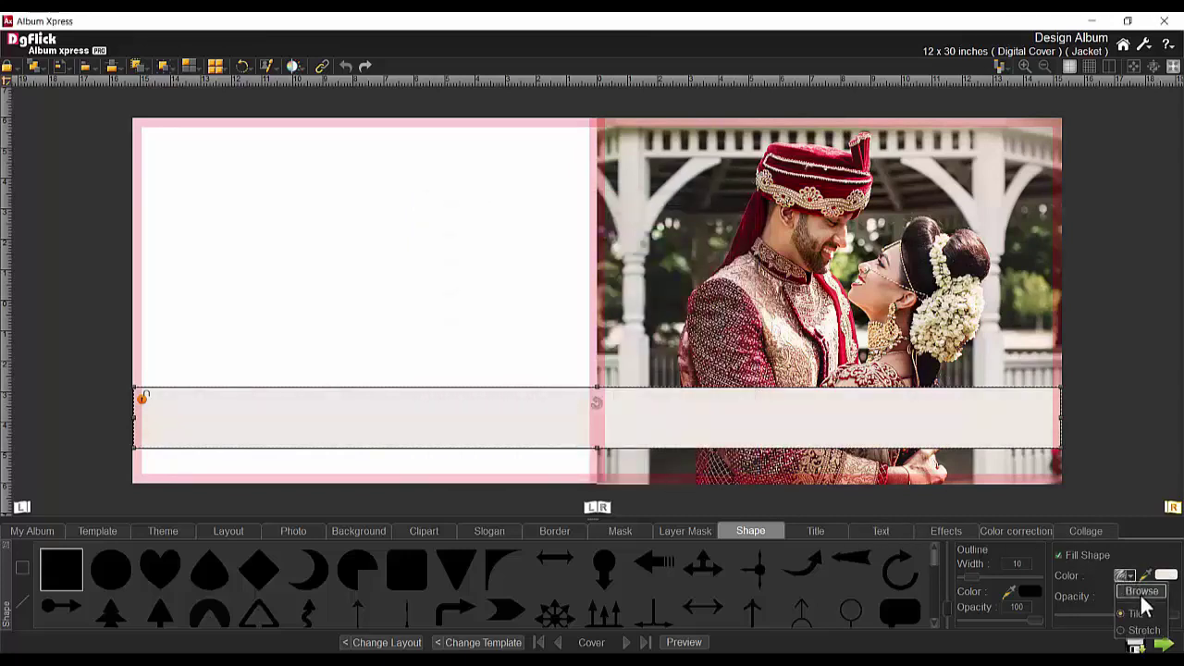
Cancel the texture file dialog without choosing a texture for the band.
click(1145, 602)
drag(1169, 370, 1168, 458)
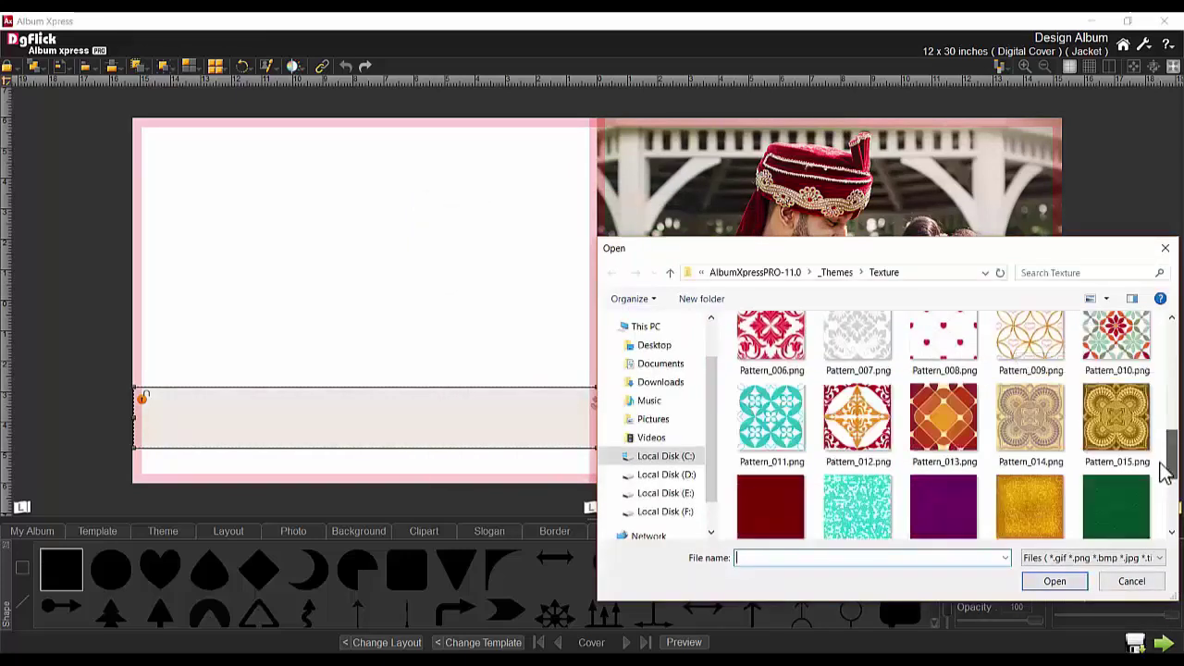
click(1131, 581)
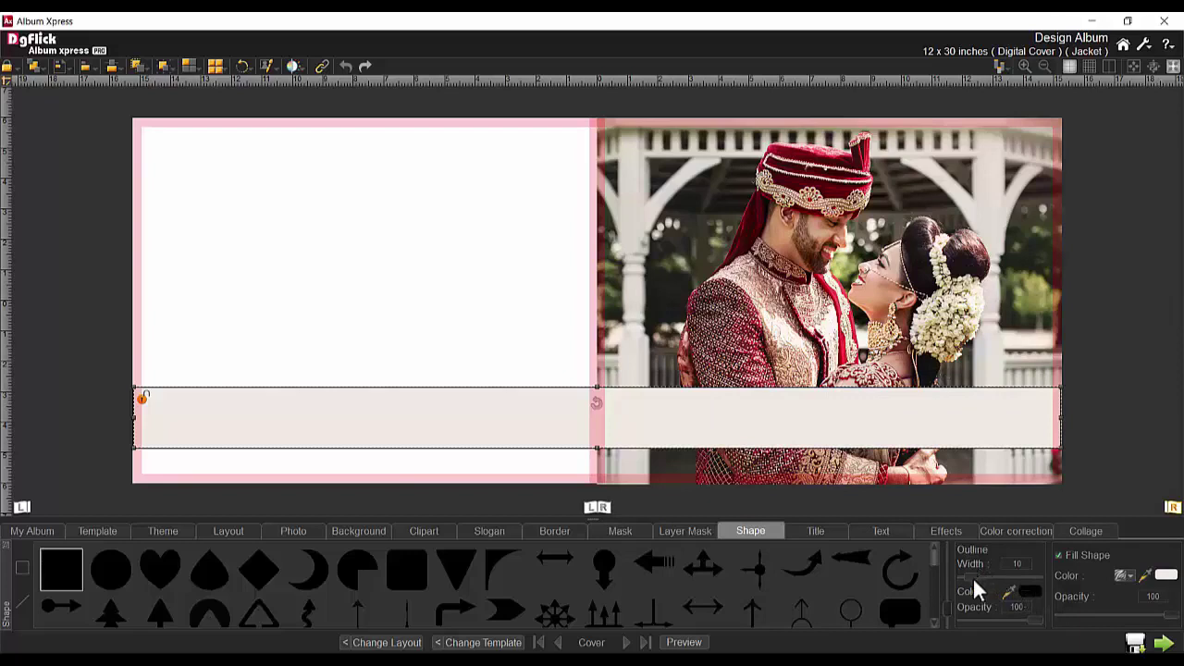
Set the band's outline width to 0 and fill opacity to 75%, and extend its bottom edge.
drag(973, 576, 965, 577)
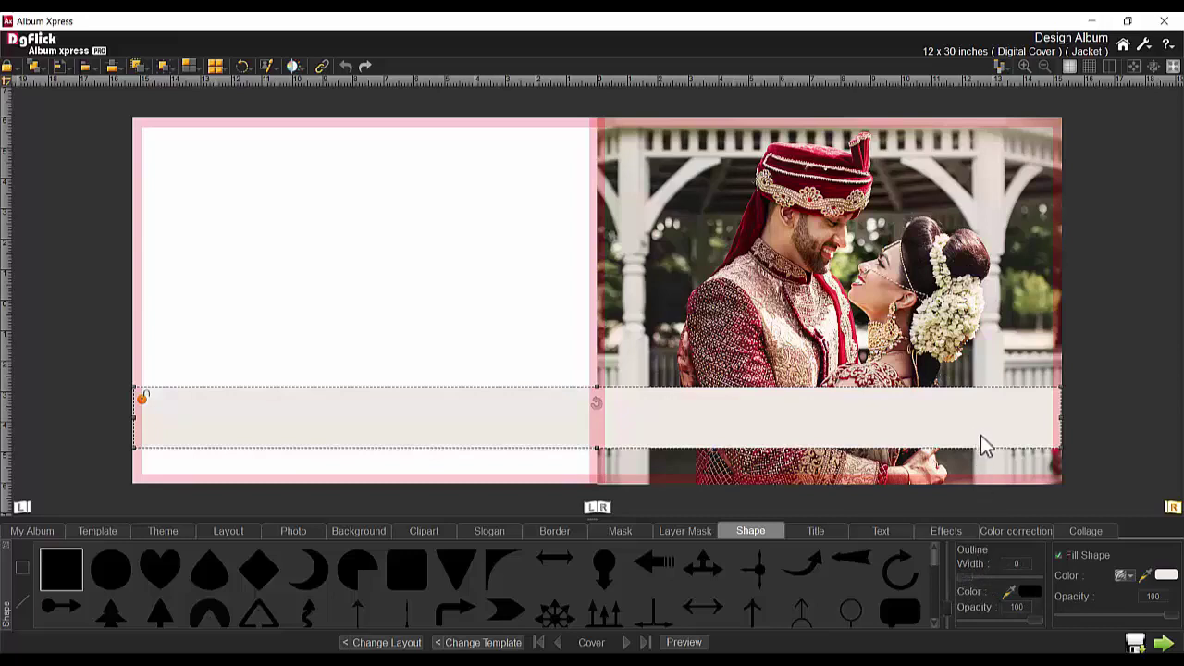
drag(1171, 615, 1148, 617)
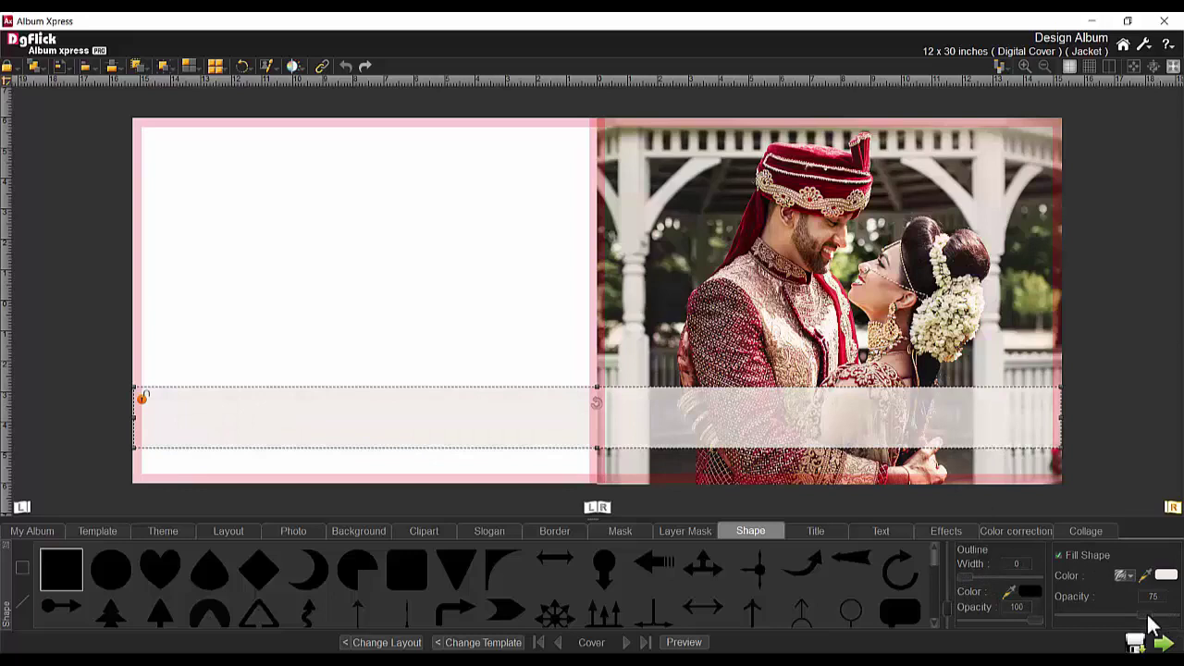
drag(597, 449, 597, 457)
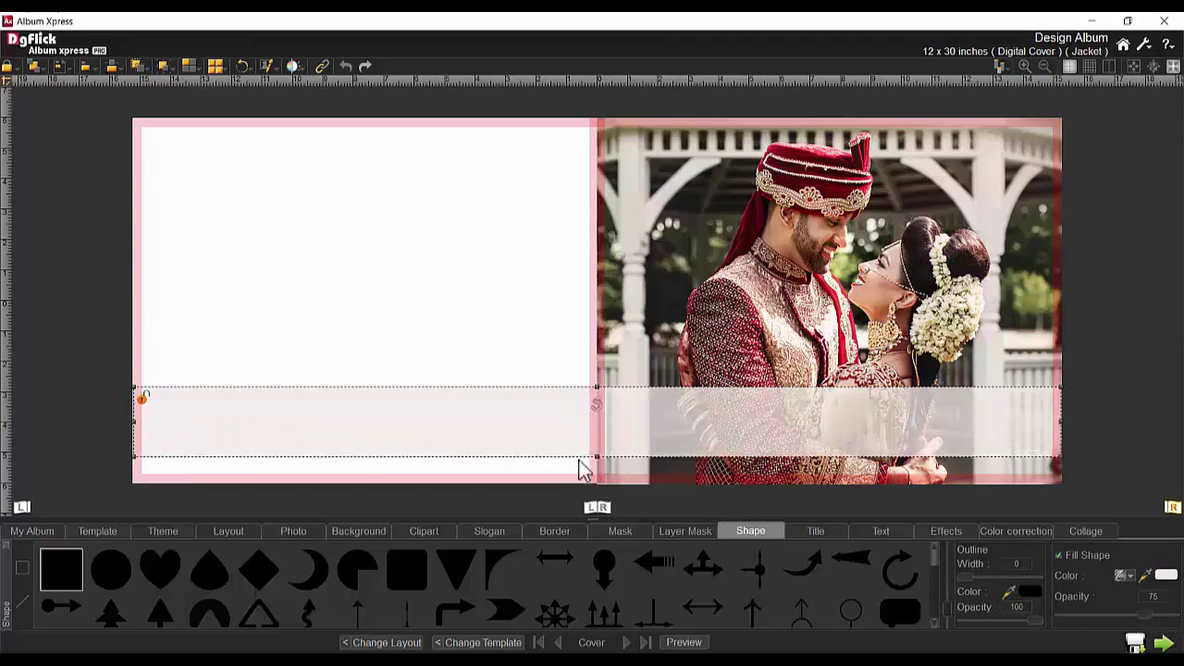
click(581, 469)
click(306, 532)
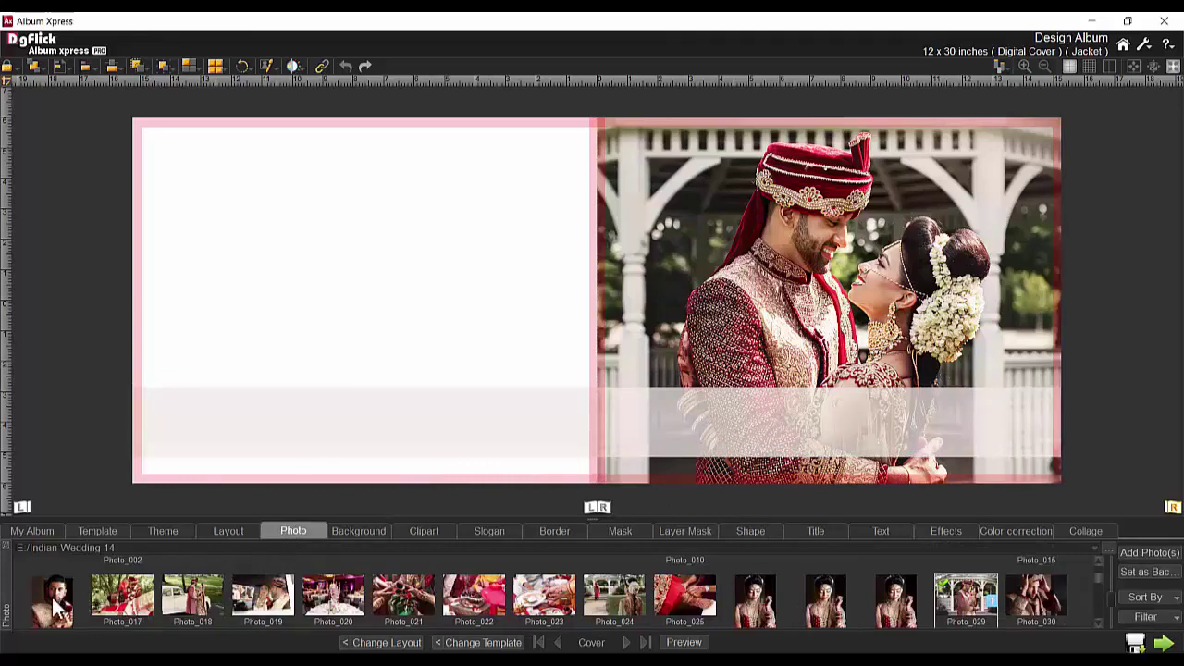
Add the groom and bride portraits, then move and shrink the bride photo onto the right-page band.
scroll(55, 607, down, 1)
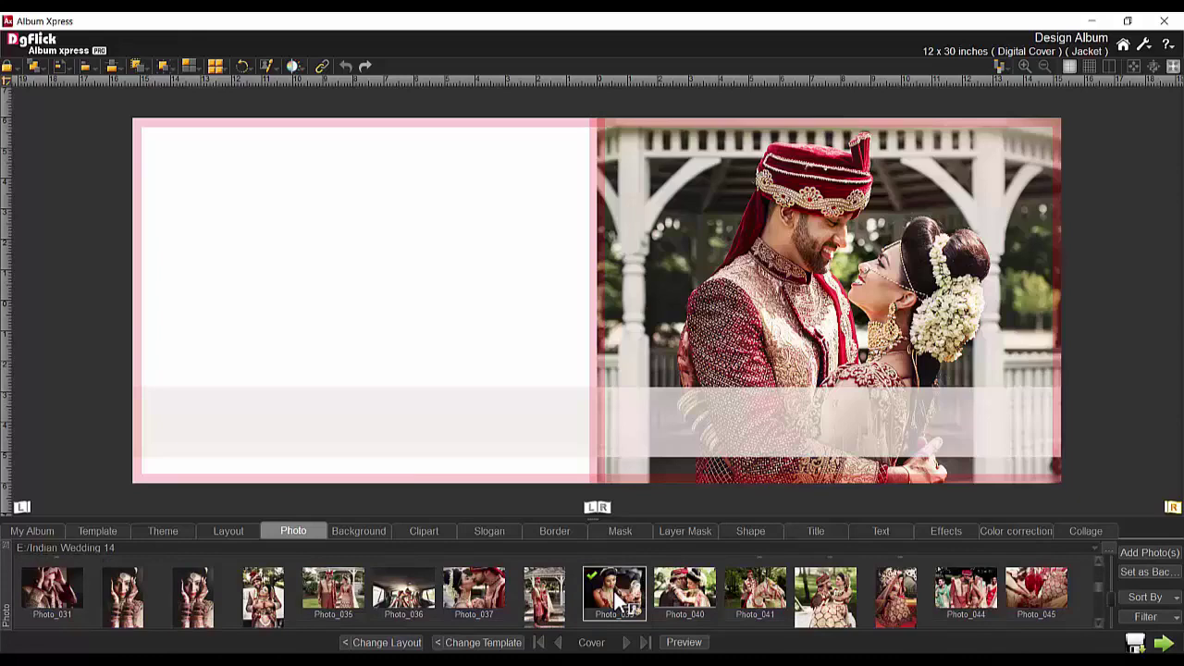
click(1155, 559)
click(1156, 559)
drag(678, 303, 946, 391)
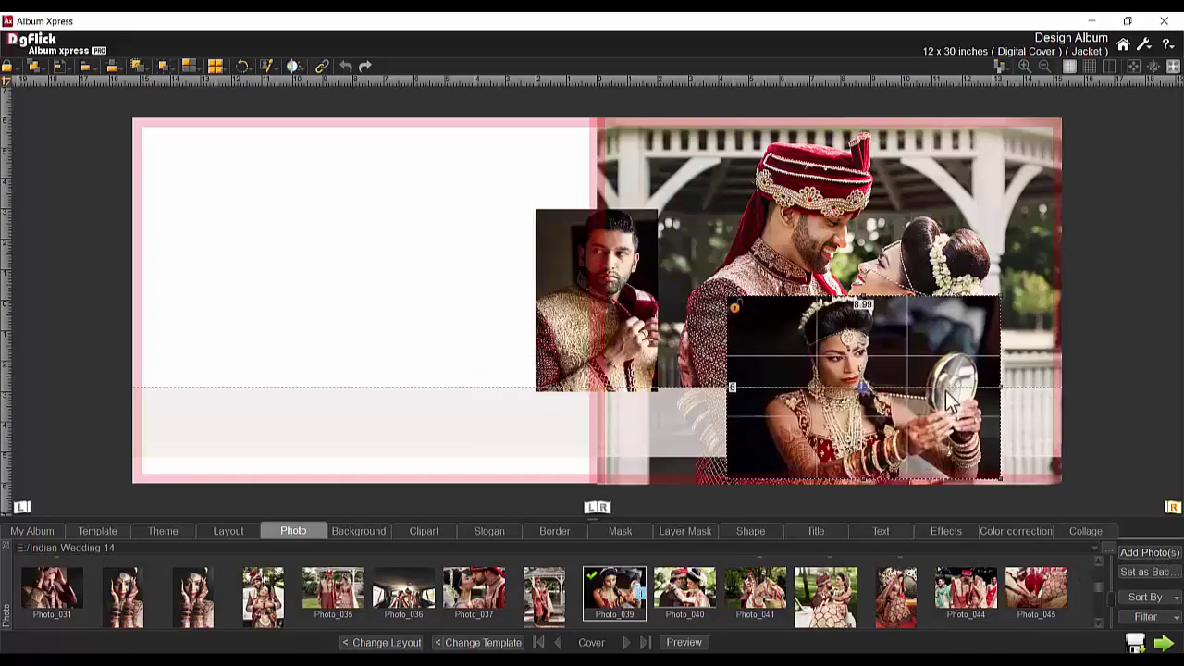
drag(991, 476, 823, 421)
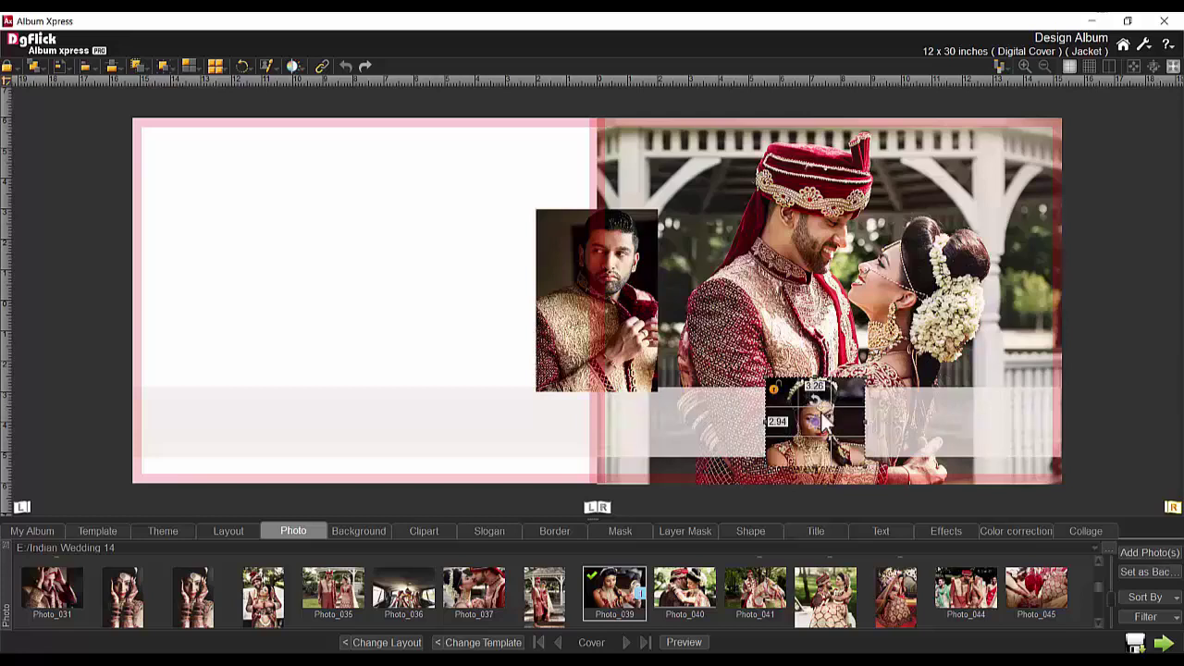
Make the groom photo the same size as the bride's and move it beside her on the band.
click(564, 308)
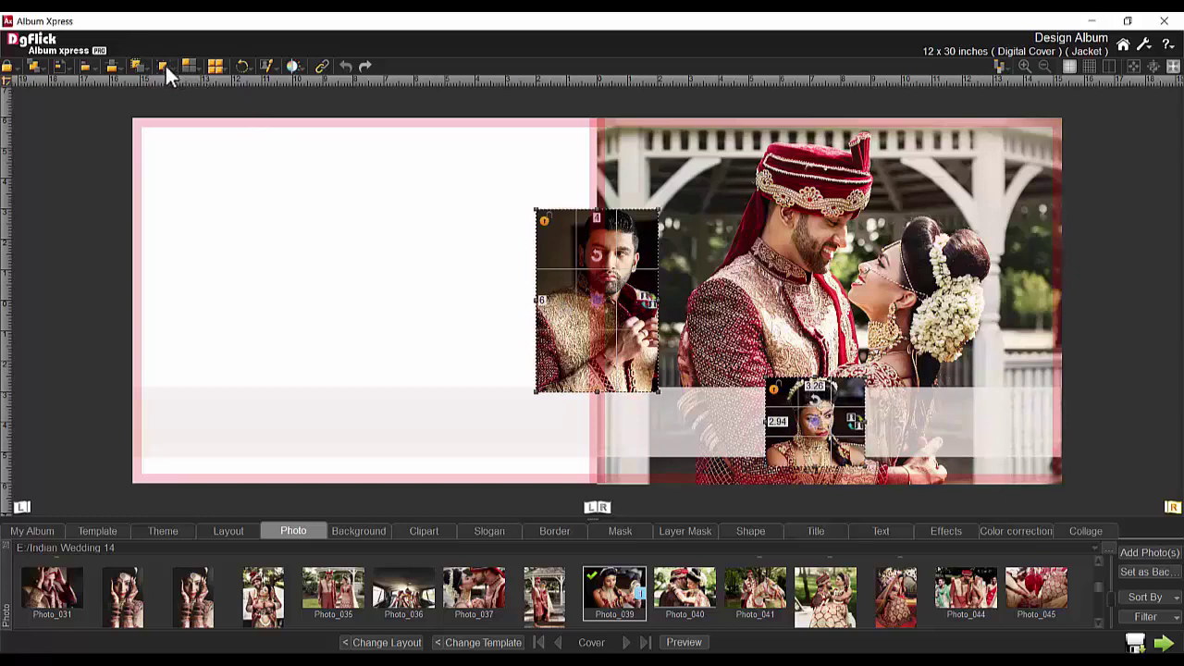
click(139, 67)
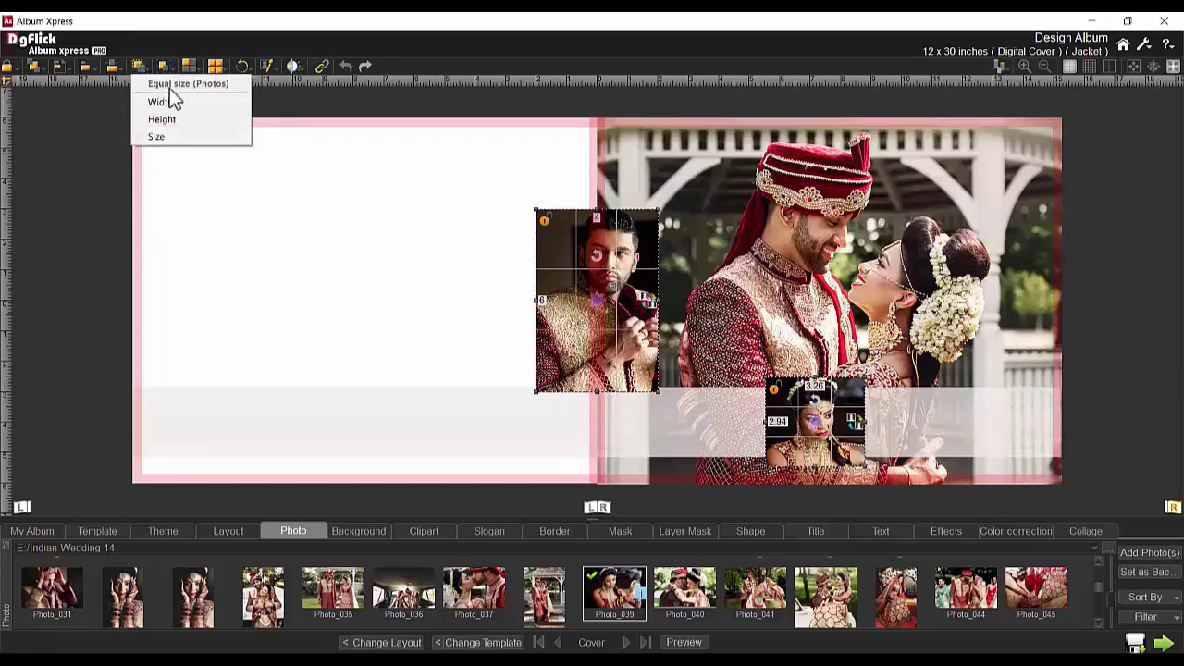
click(160, 138)
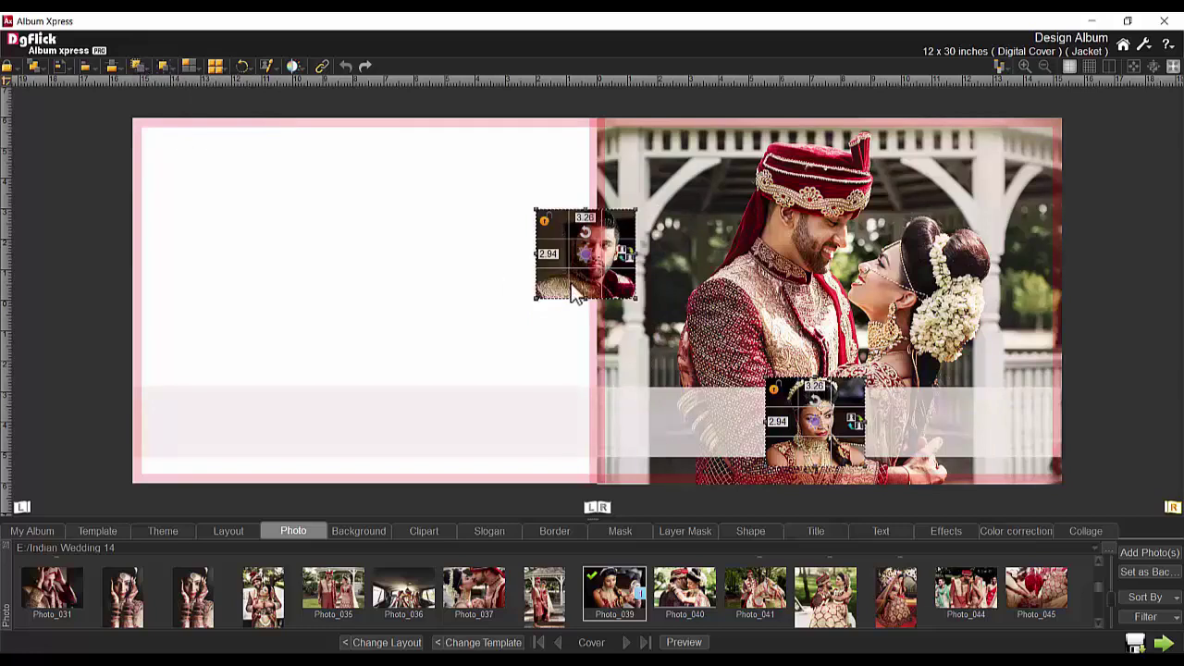
drag(574, 283, 688, 447)
Select both portraits and align them to a common vertical centre.
click(800, 435)
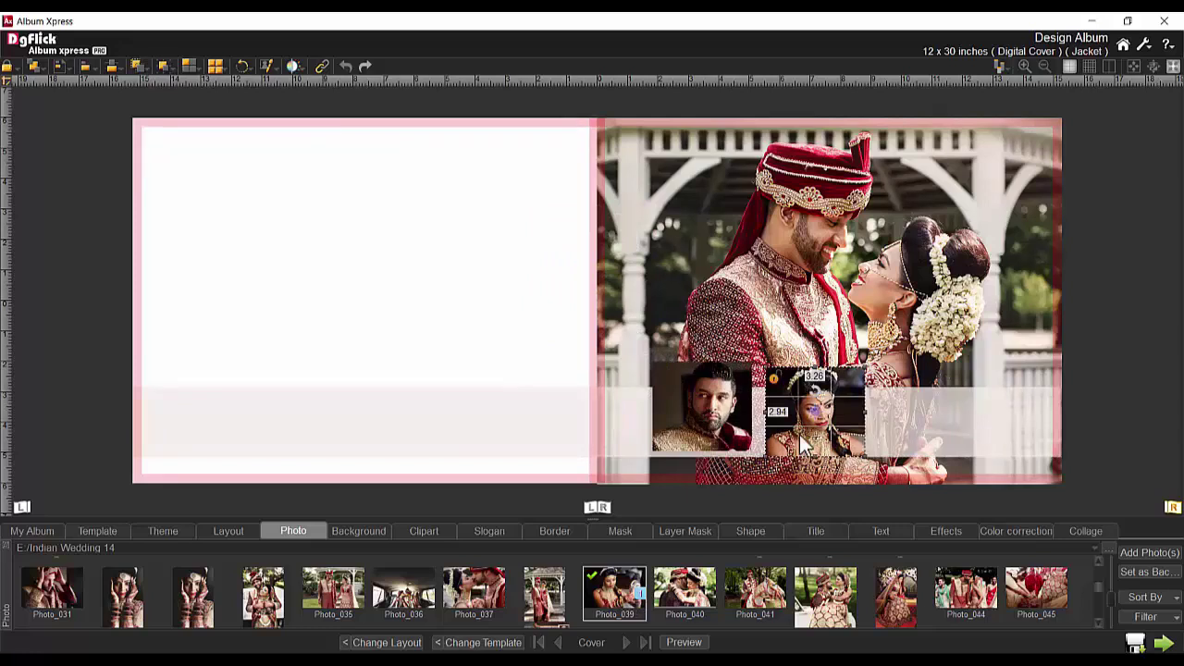
ctrl+click(736, 426)
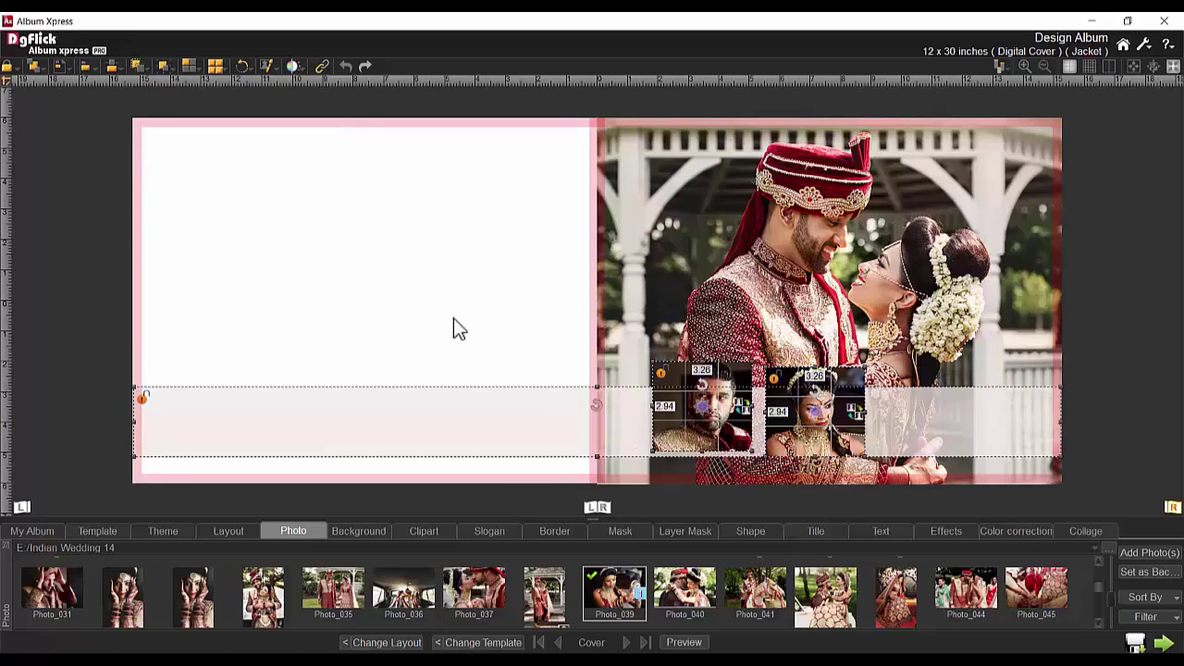
click(85, 67)
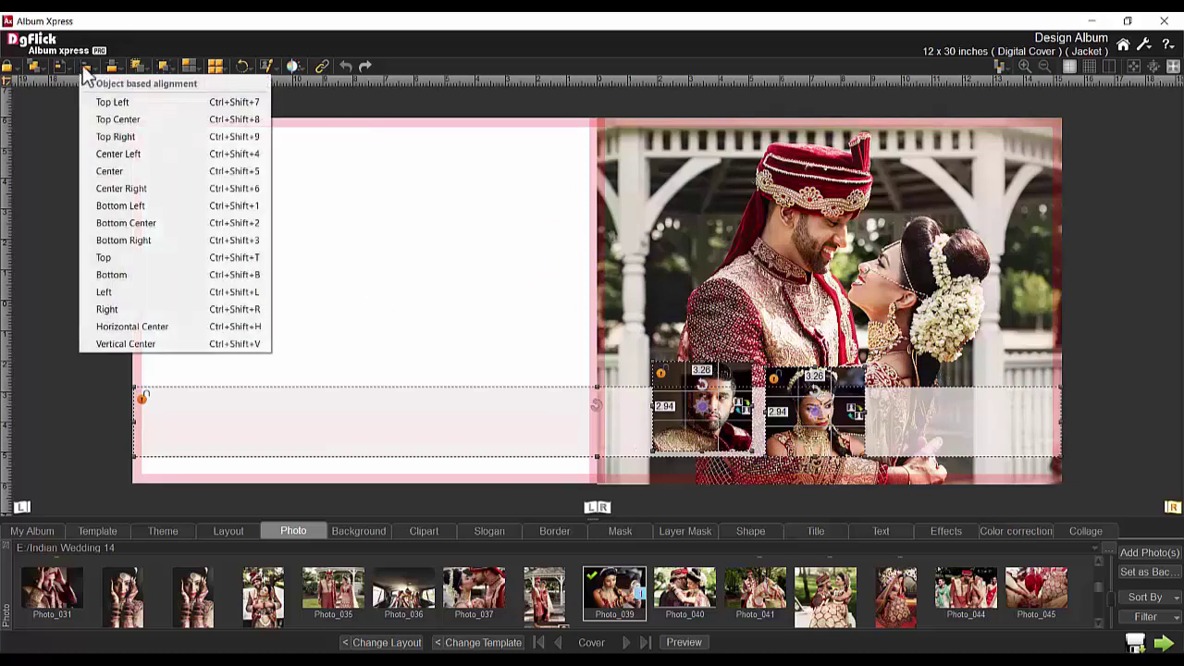
click(148, 353)
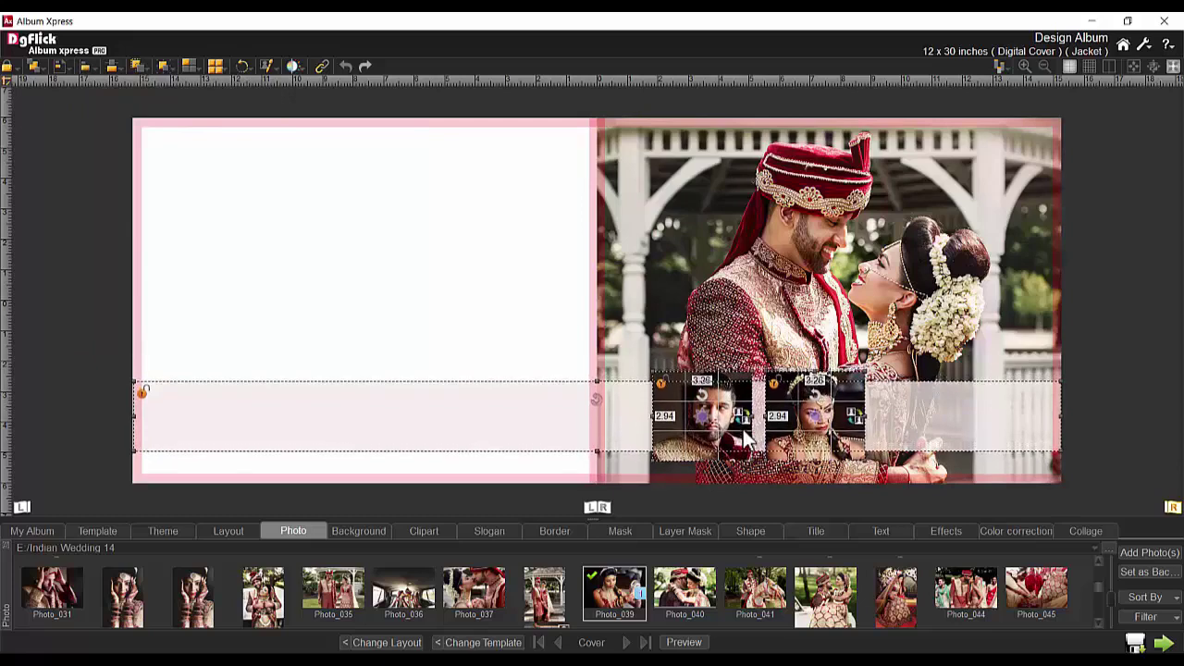
Give the photos a white outline of width 20.
click(947, 531)
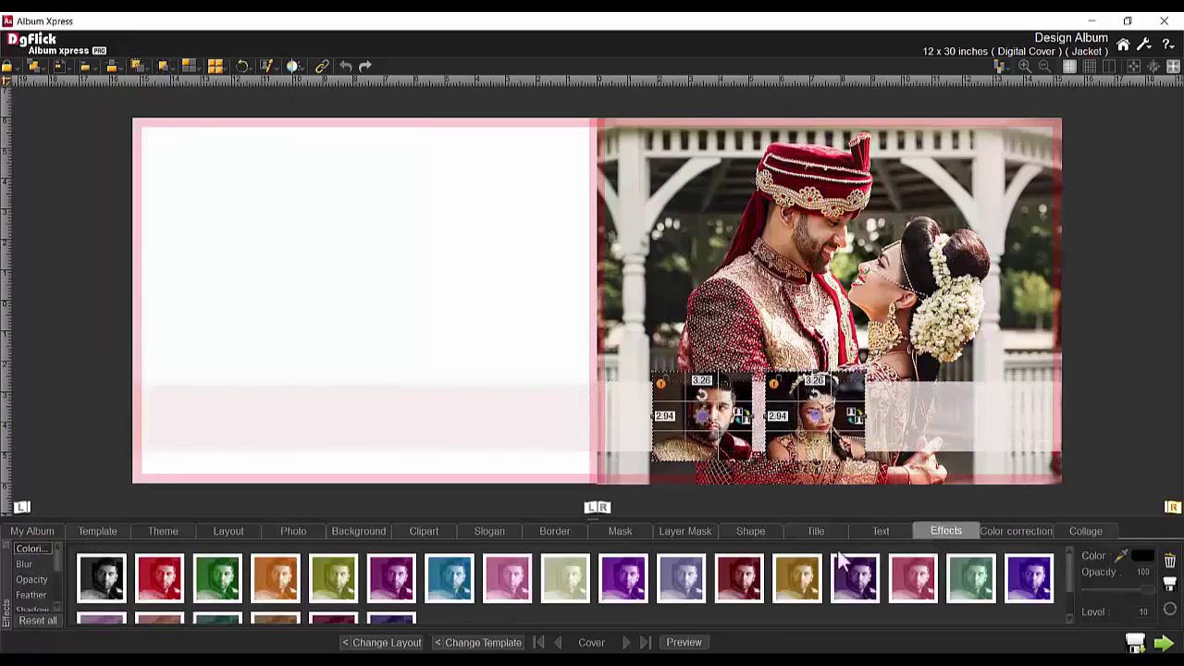
scroll(58, 561, down, 1)
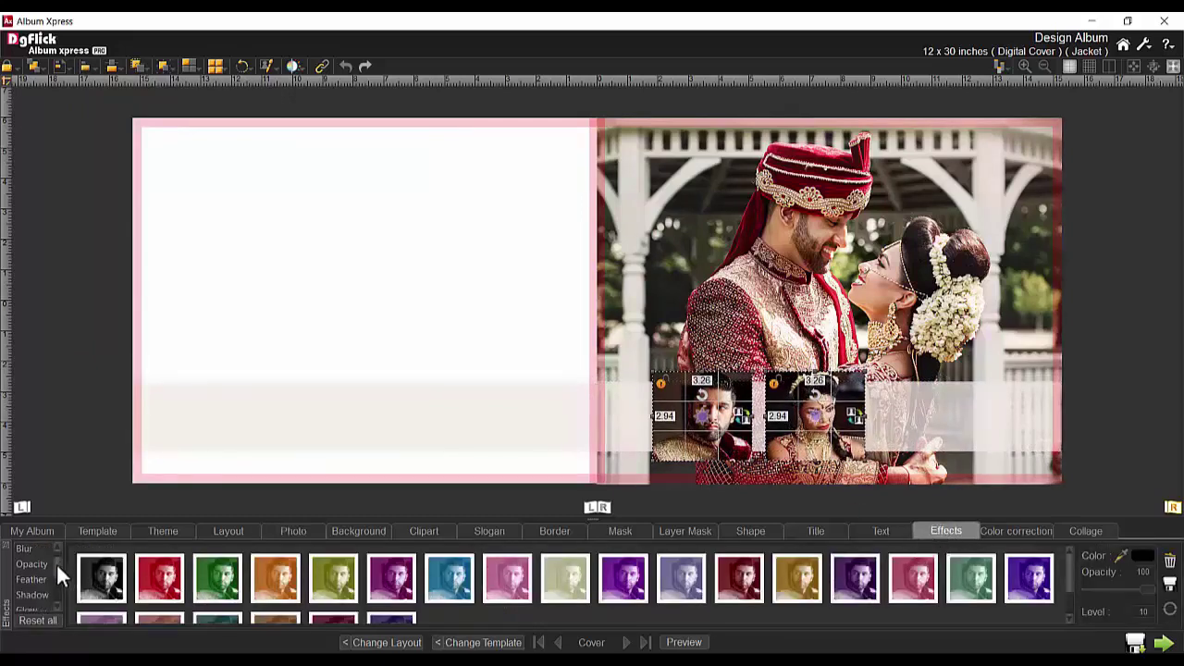
scroll(57, 563, down, 2)
click(27, 595)
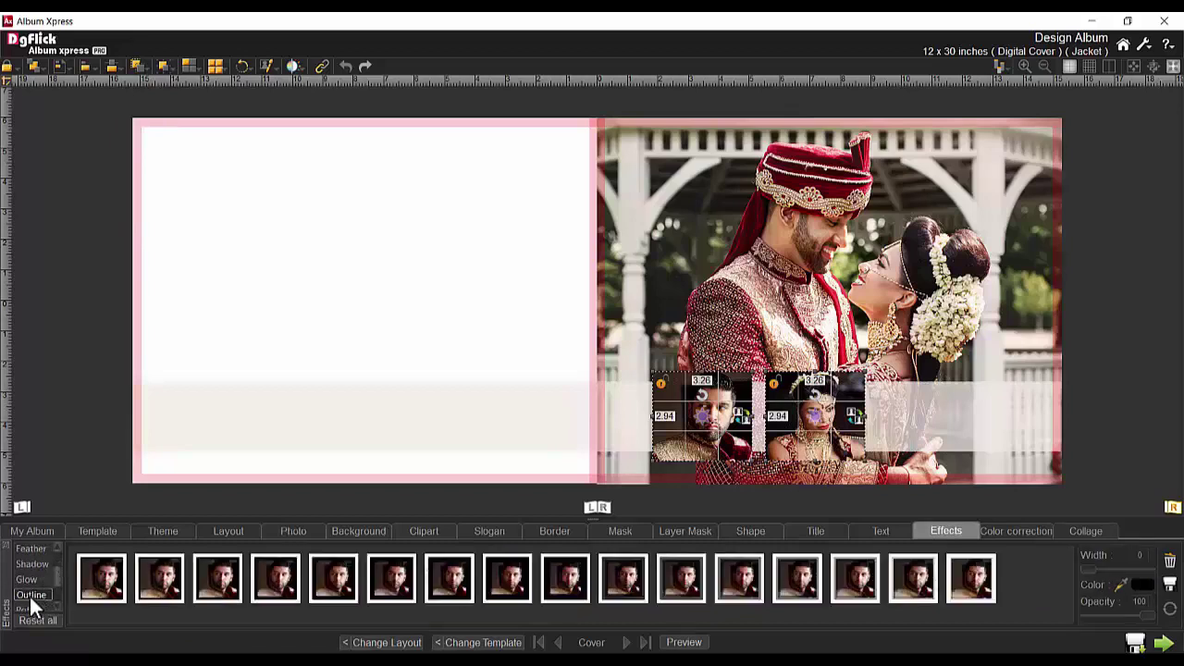
click(92, 583)
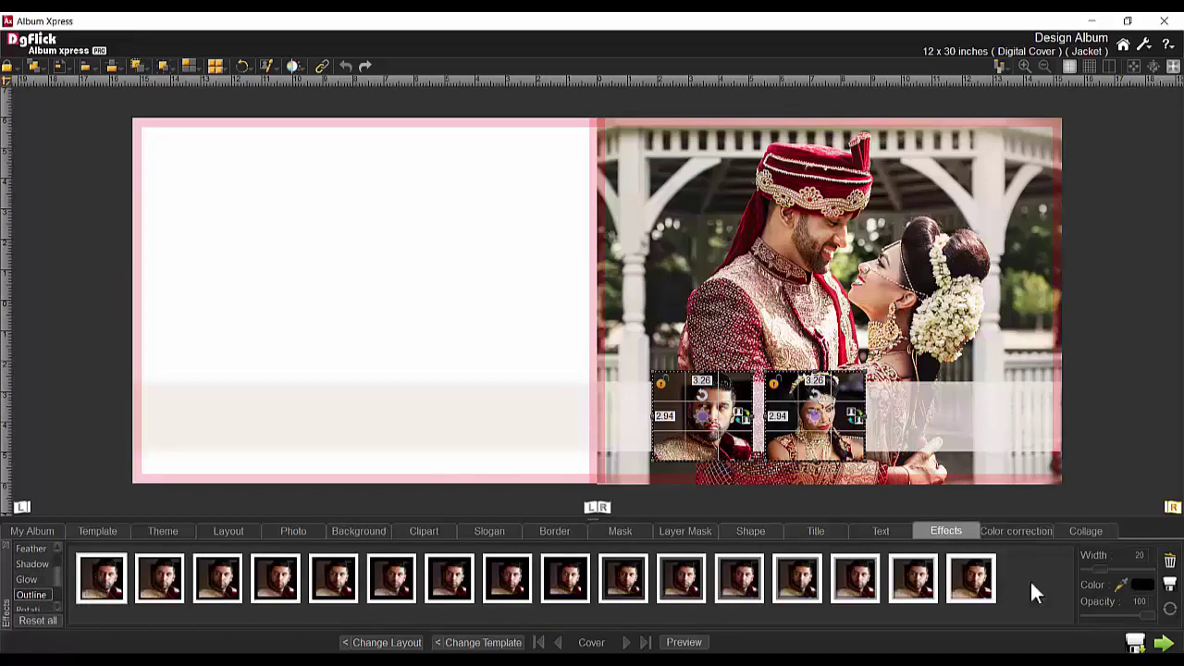
click(1143, 584)
click(562, 406)
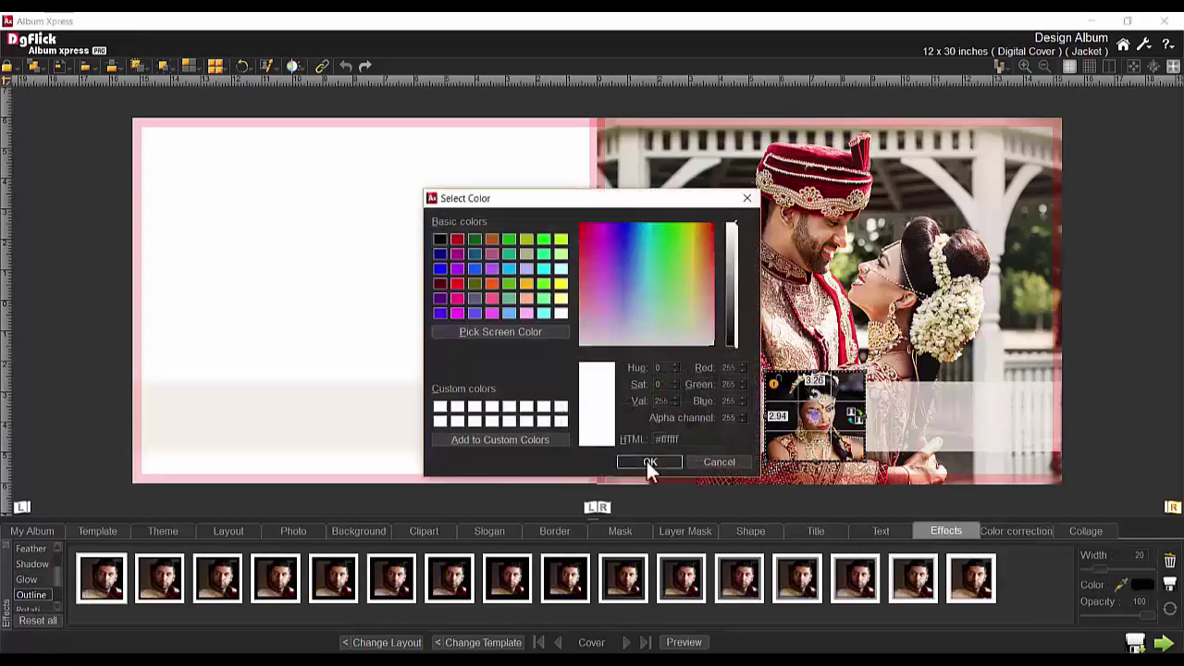
click(649, 462)
Group the groom and bride photo frames and nudge the pair slightly left.
click(705, 411)
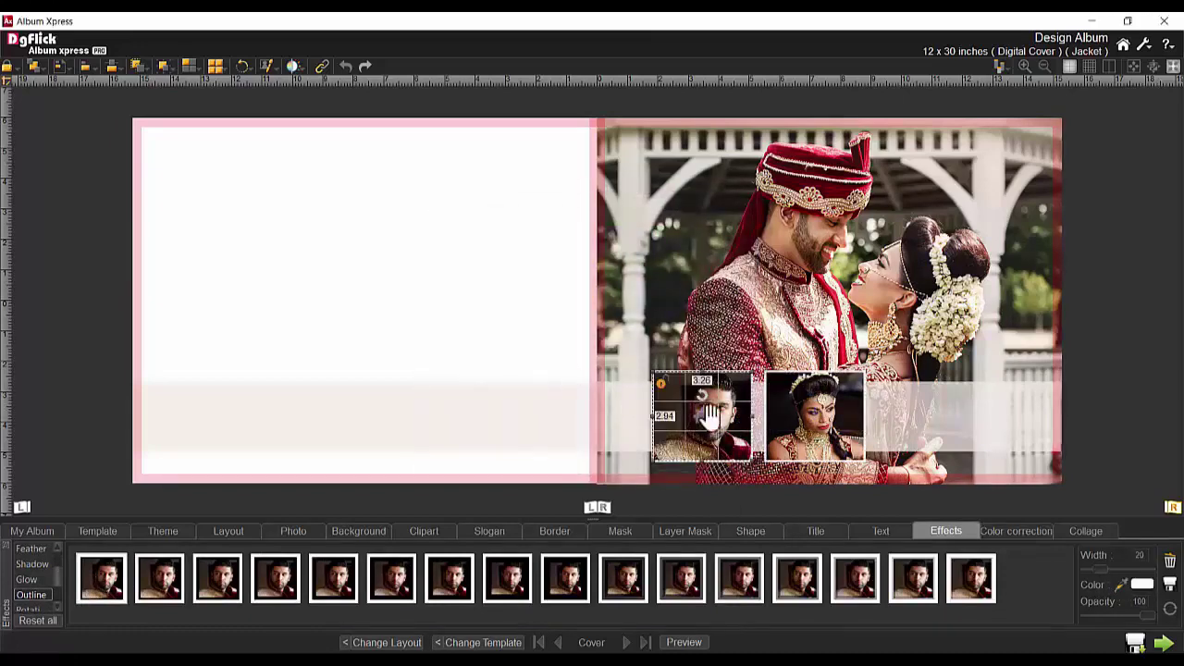
ctrl+click(795, 437)
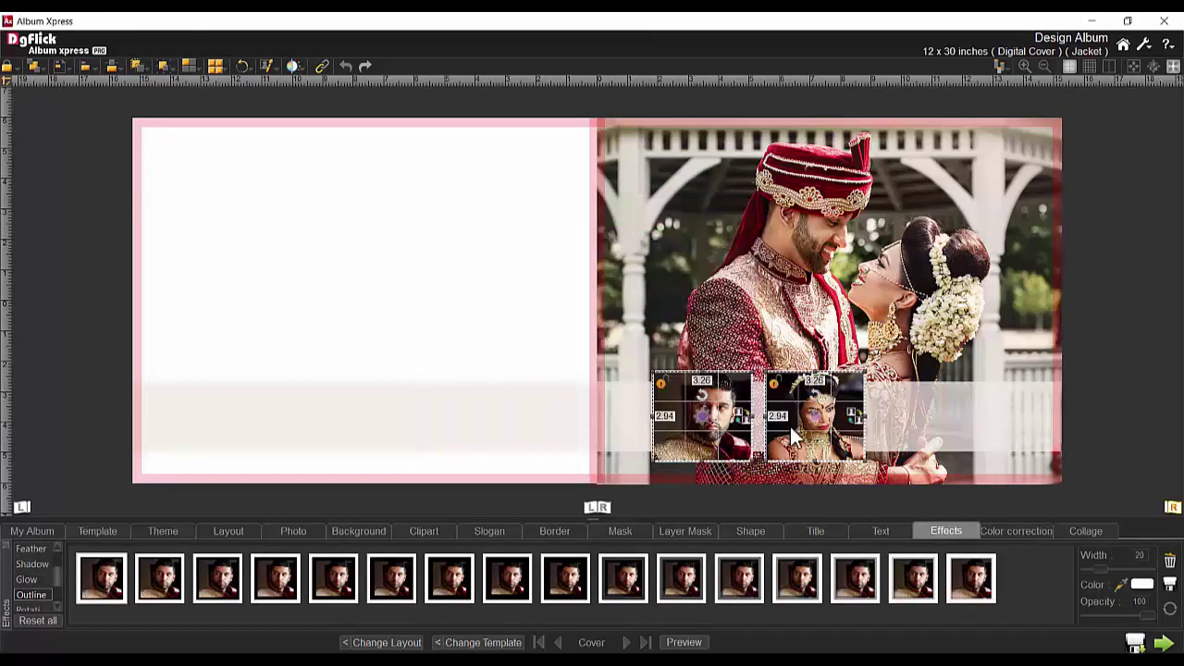
click(164, 67)
click(194, 100)
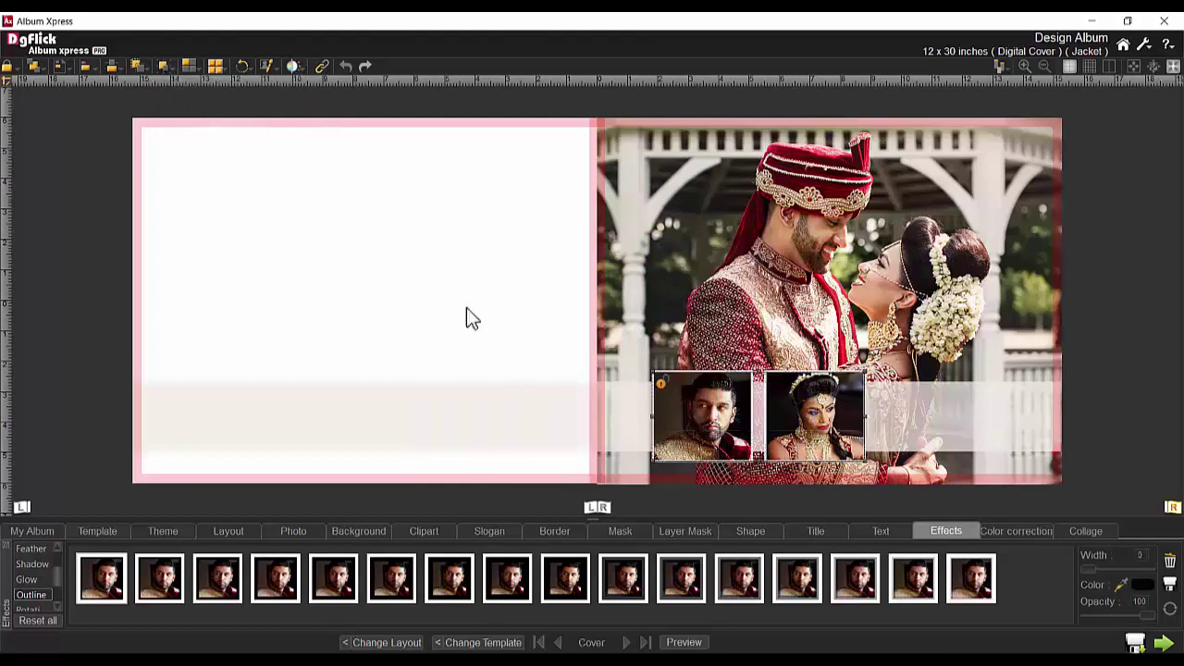
scroll(822, 433, up, 2)
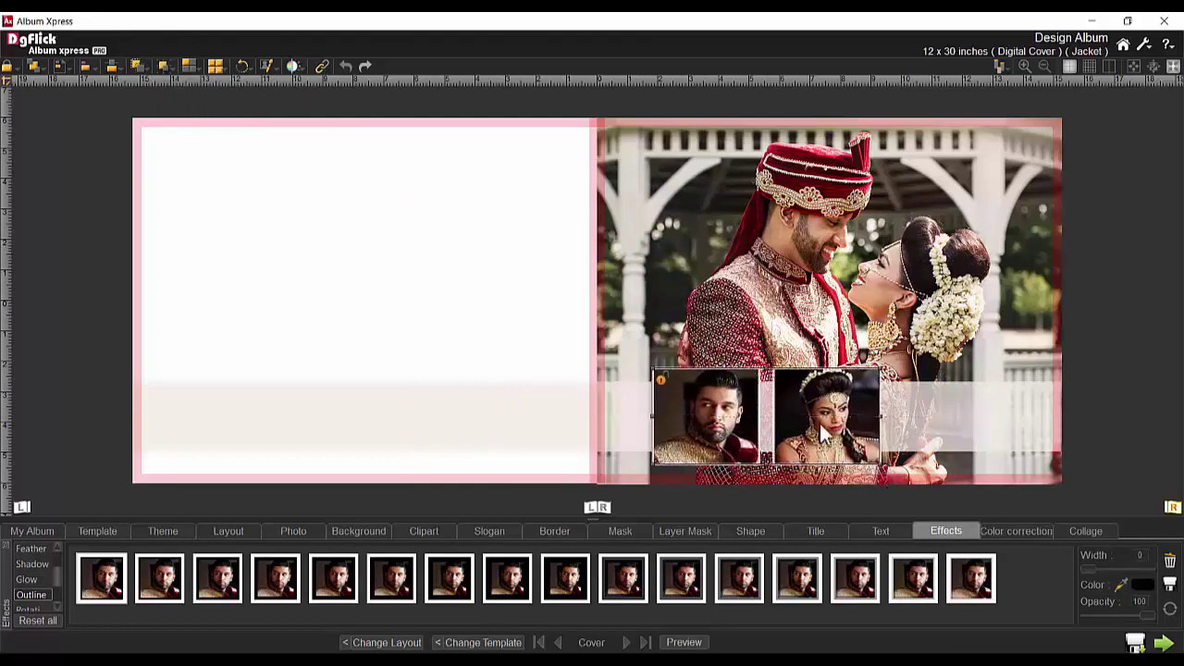
drag(821, 433, 813, 433)
click(502, 321)
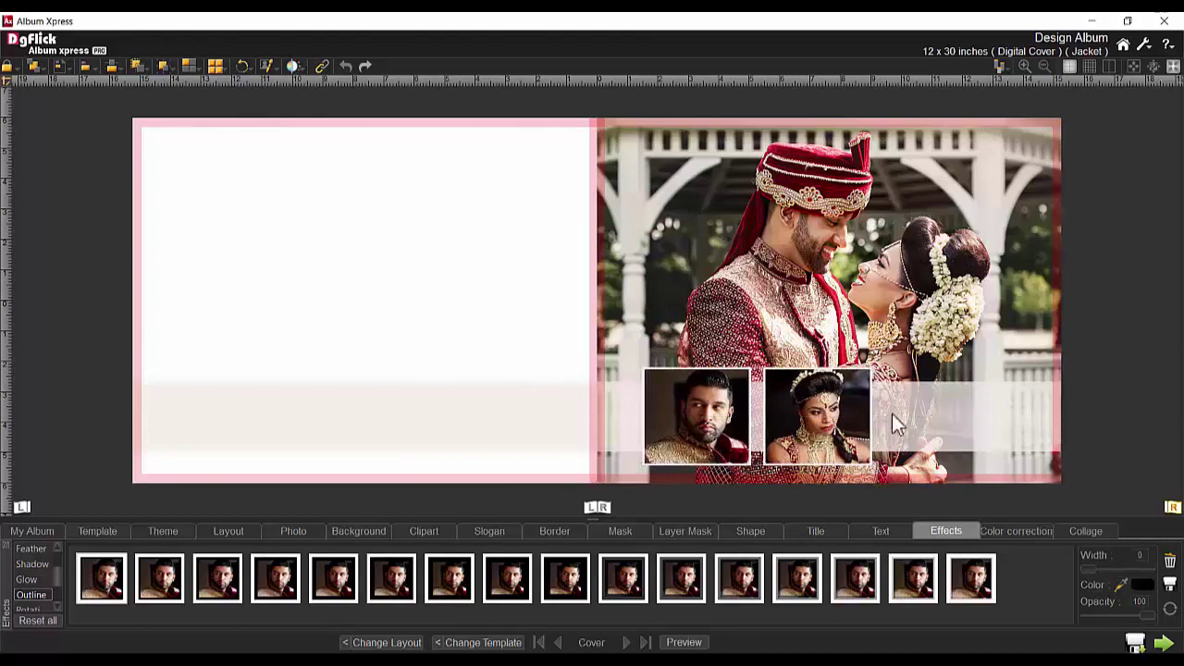
Add a title with the groom's name in Times New Roman, size 60.
click(819, 533)
click(80, 553)
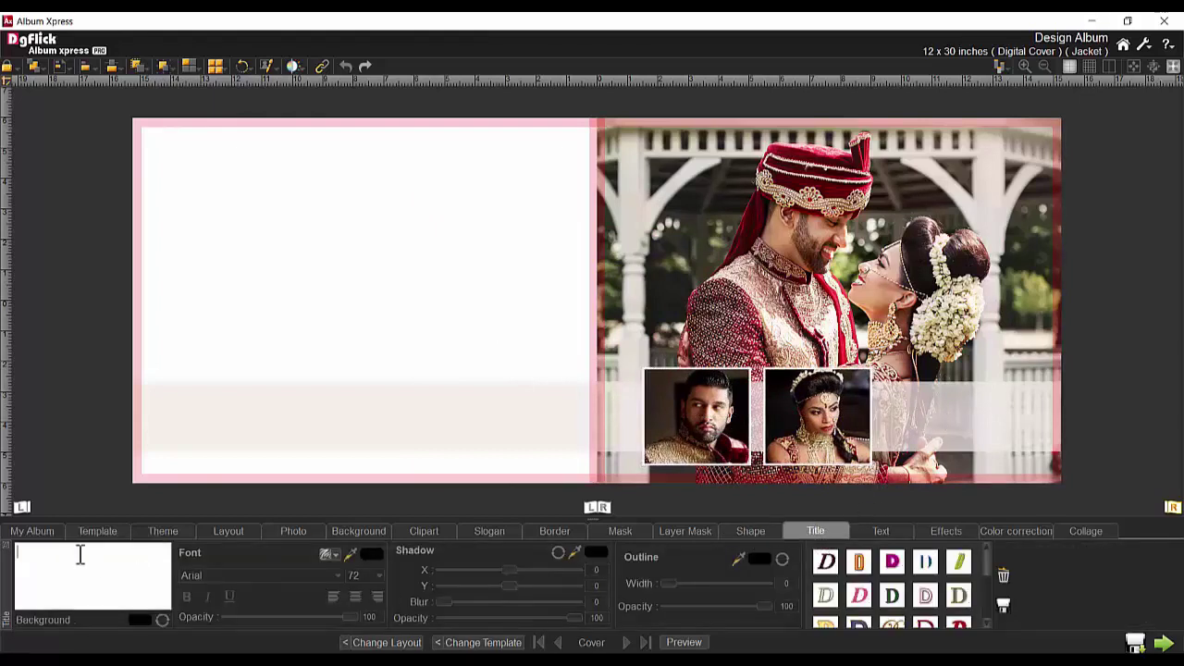
text(Swaraj)
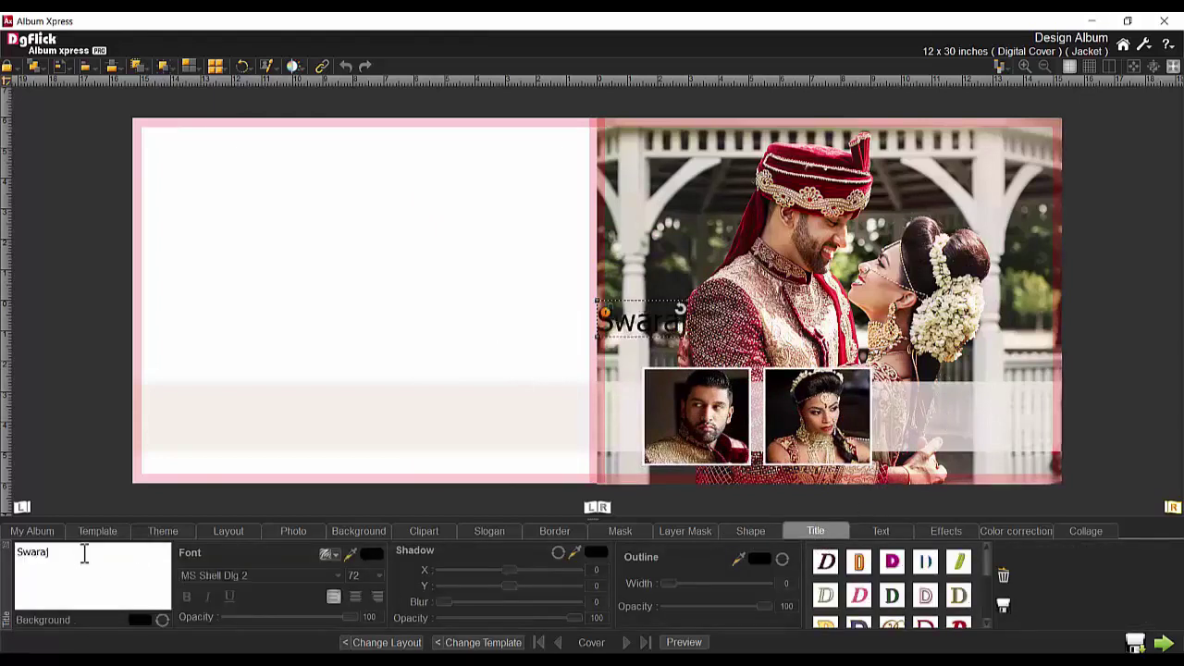
click(338, 576)
click(270, 442)
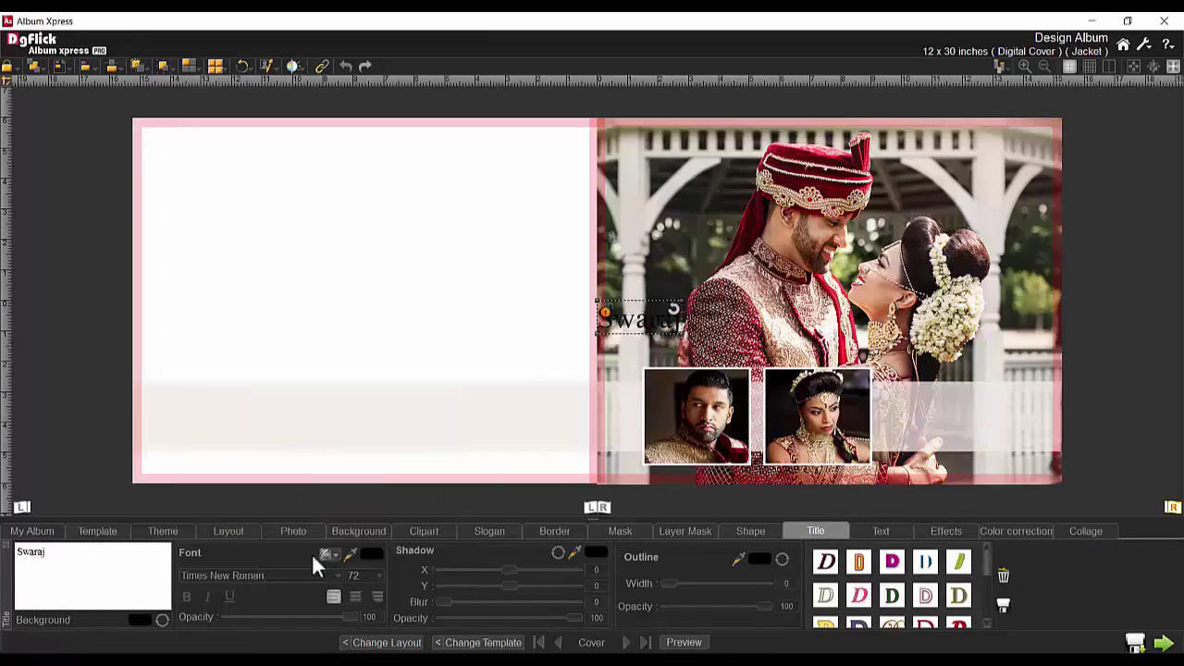
click(377, 575)
click(361, 501)
click(372, 553)
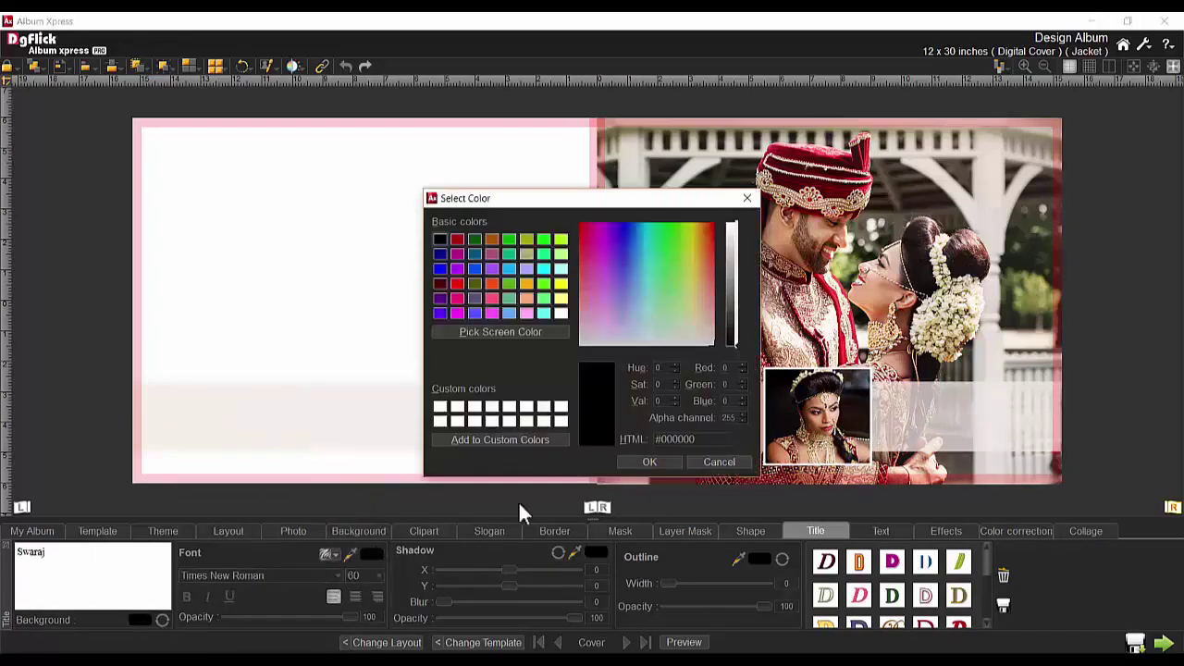
click(720, 463)
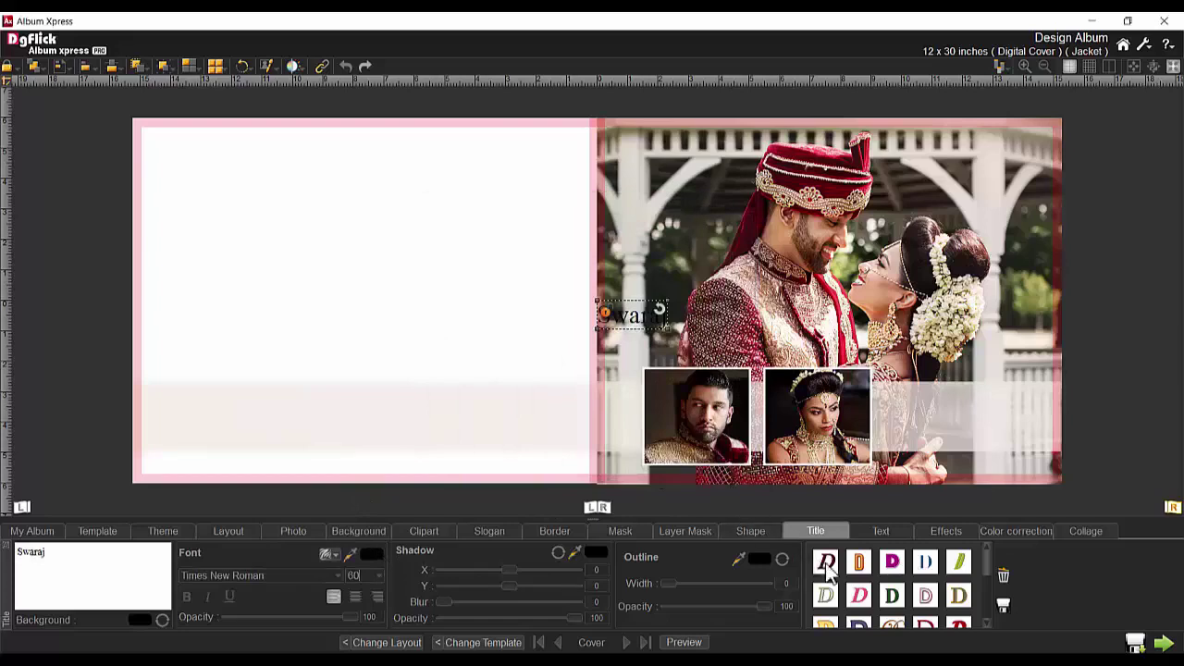
Apply the red bold italic title style beside the bride's thumbnail, with shadow Y 1, blur 15, opacity 60.
click(825, 561)
drag(648, 329, 942, 408)
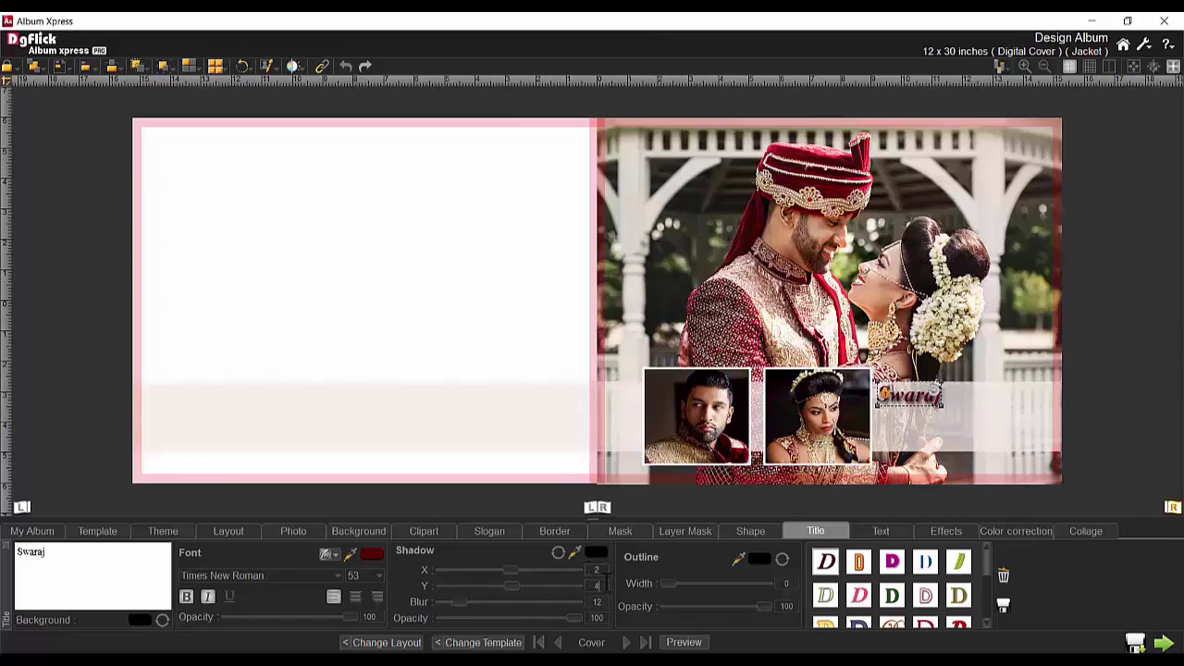
click(597, 586)
text(1)
click(466, 601)
drag(570, 618, 521, 618)
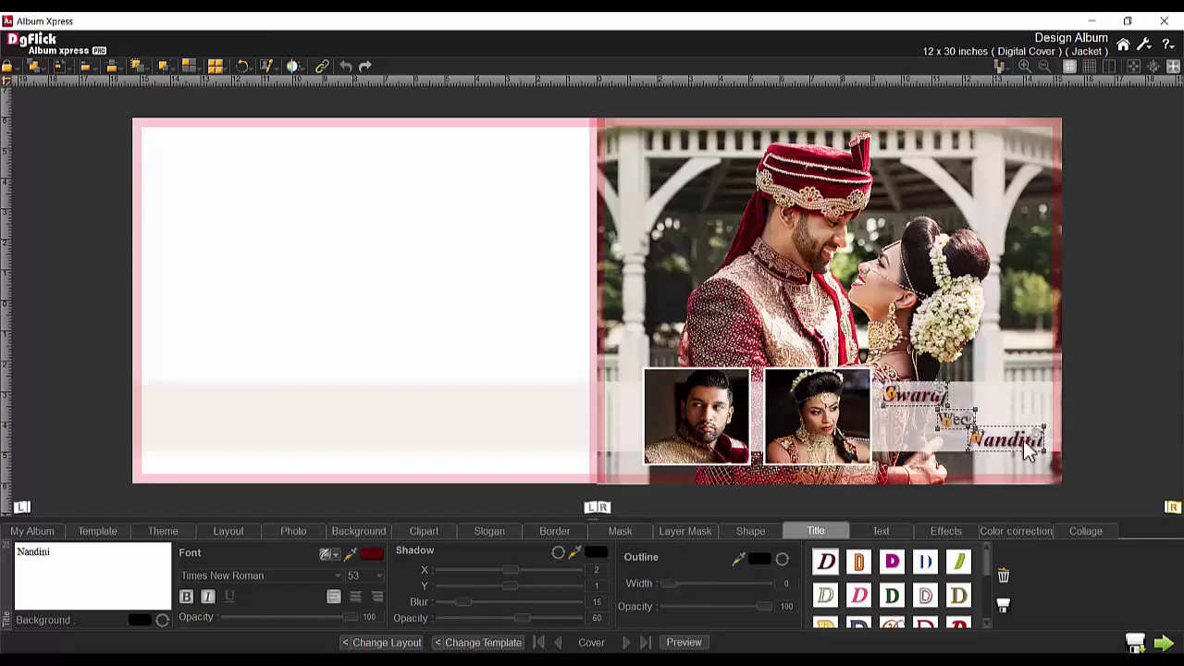
Apply the dark bridge Scenery background to the left page, unfitted and shifted left.
click(1078, 449)
click(882, 535)
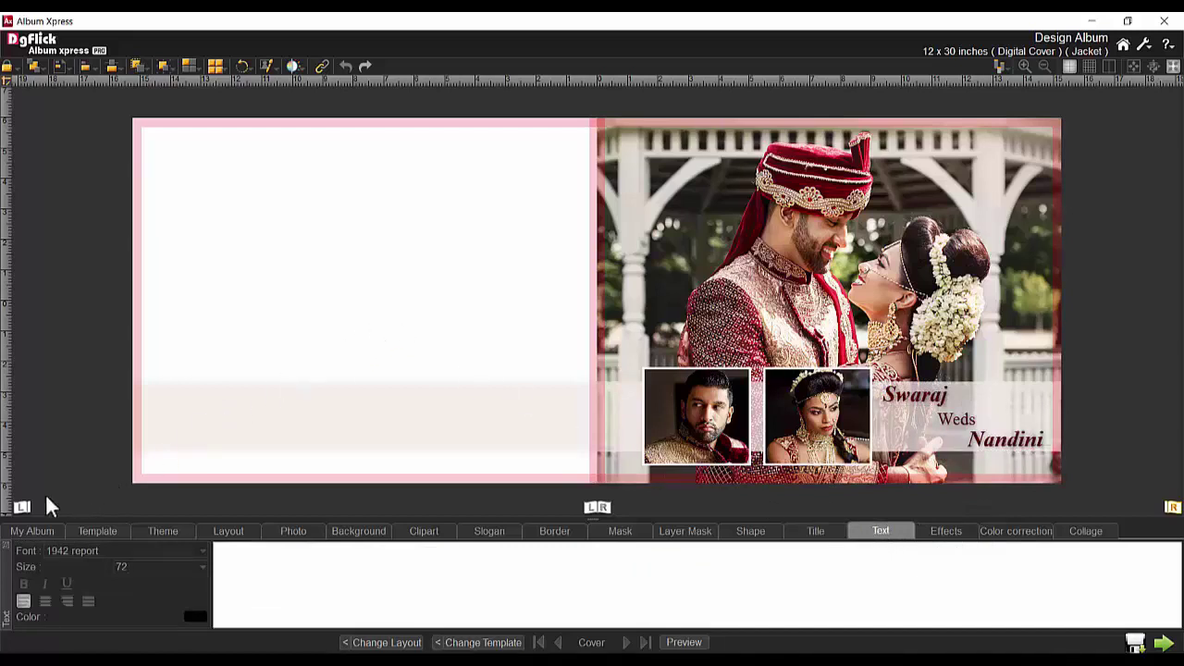
click(22, 509)
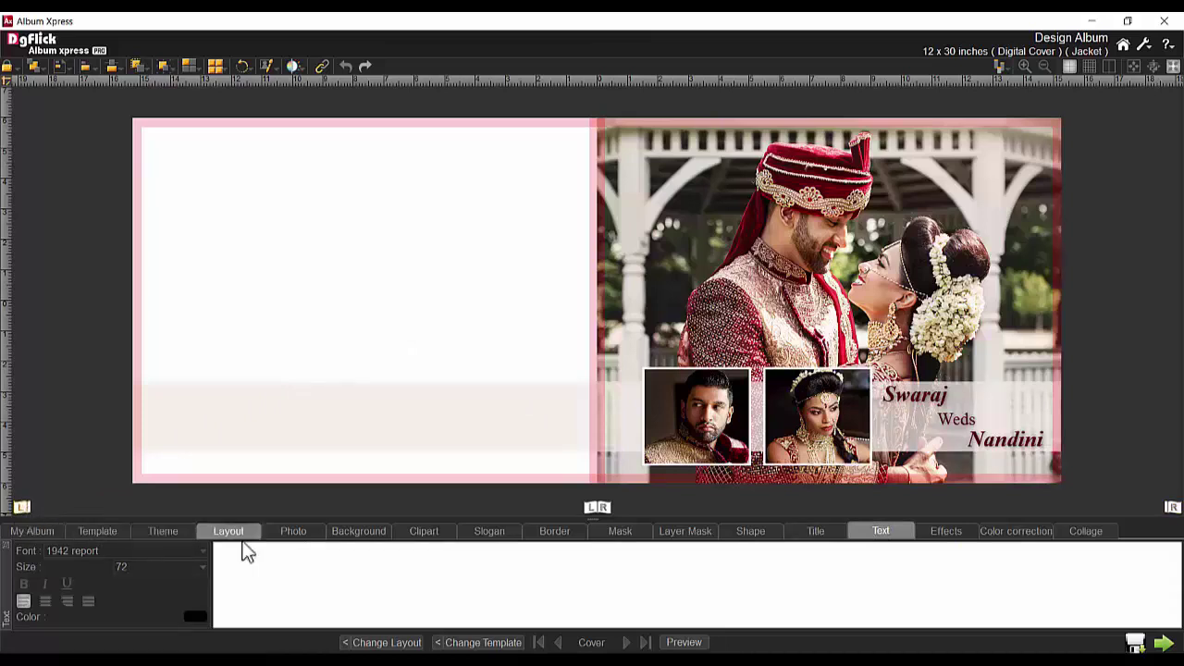
click(363, 534)
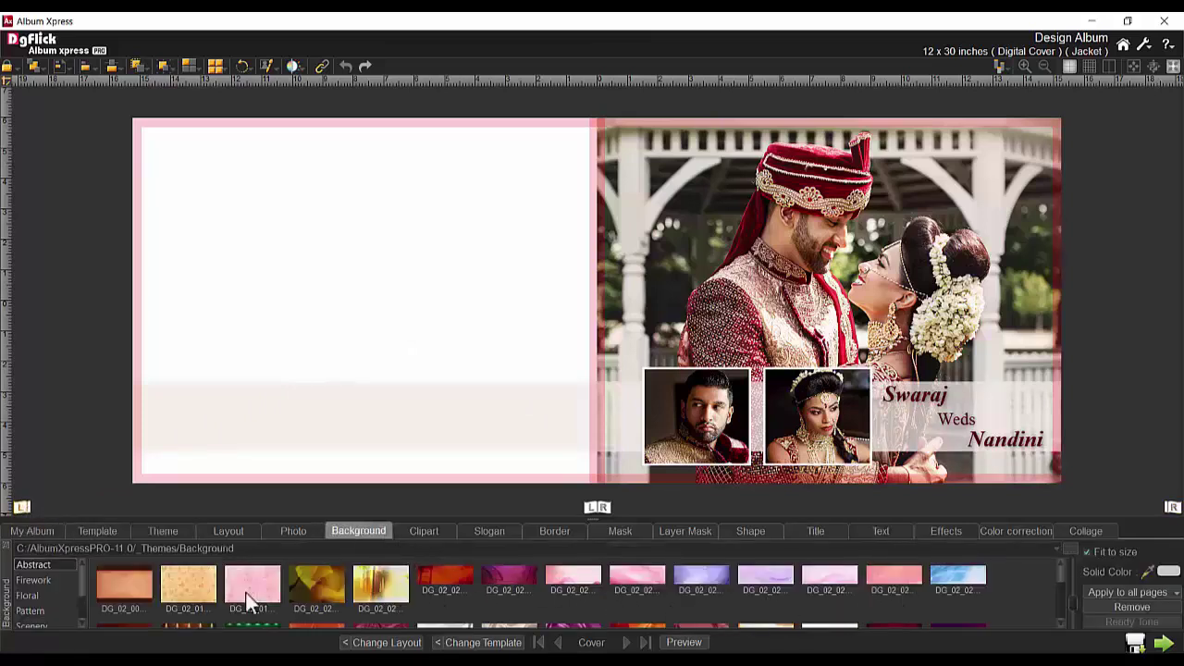
scroll(81, 586, down, 2)
click(31, 595)
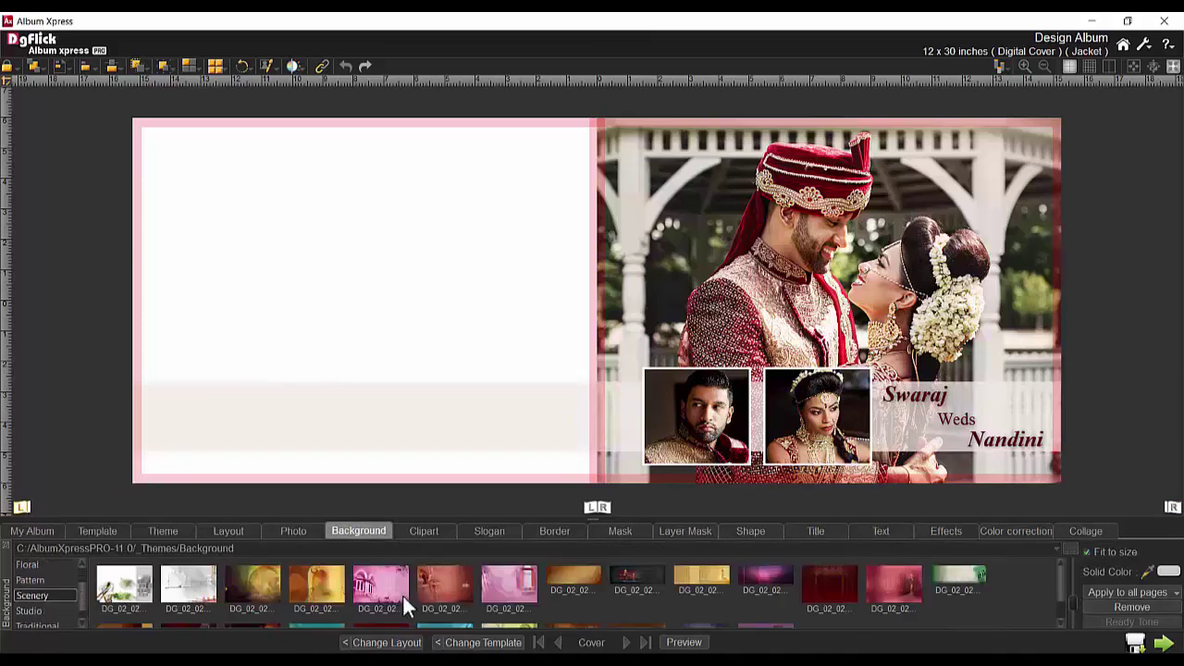
click(636, 567)
click(1088, 552)
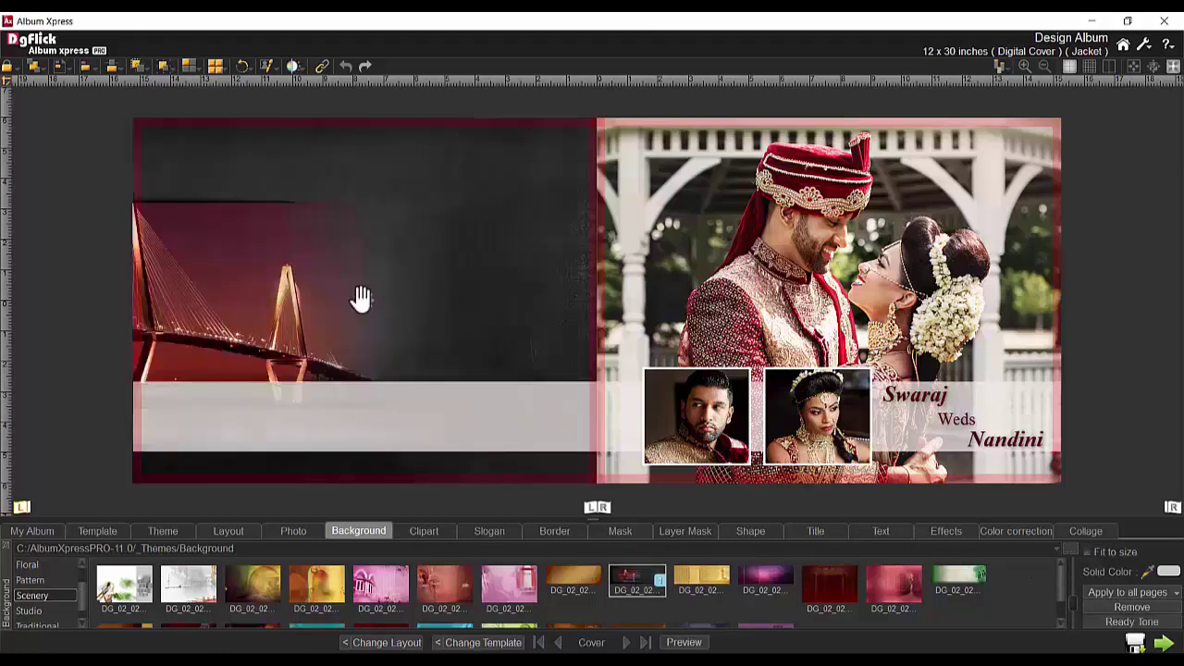
drag(360, 299, 264, 294)
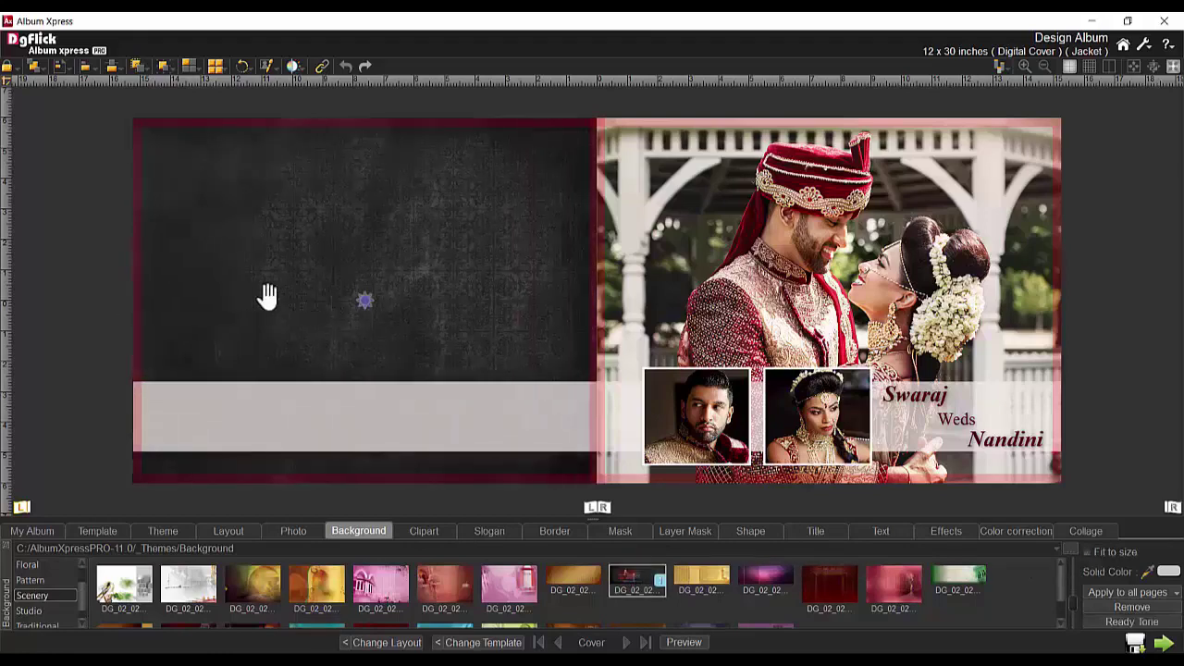
Check the solid background colour options, leaving them unchanged, and reselect the left page.
click(1168, 572)
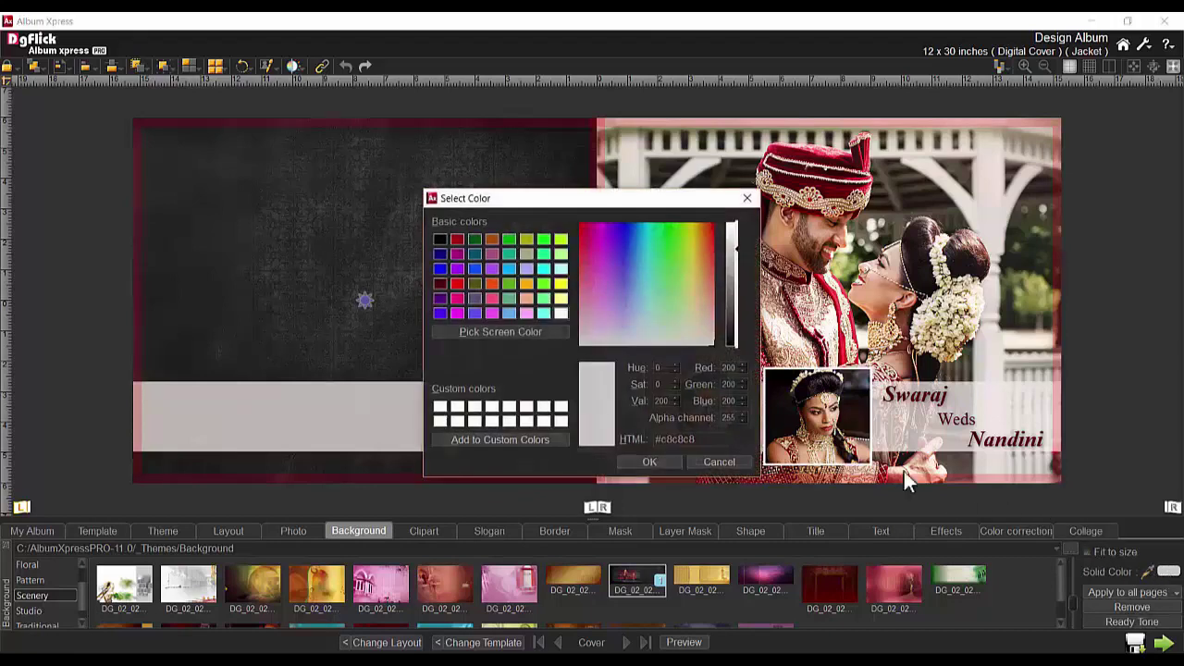
click(741, 461)
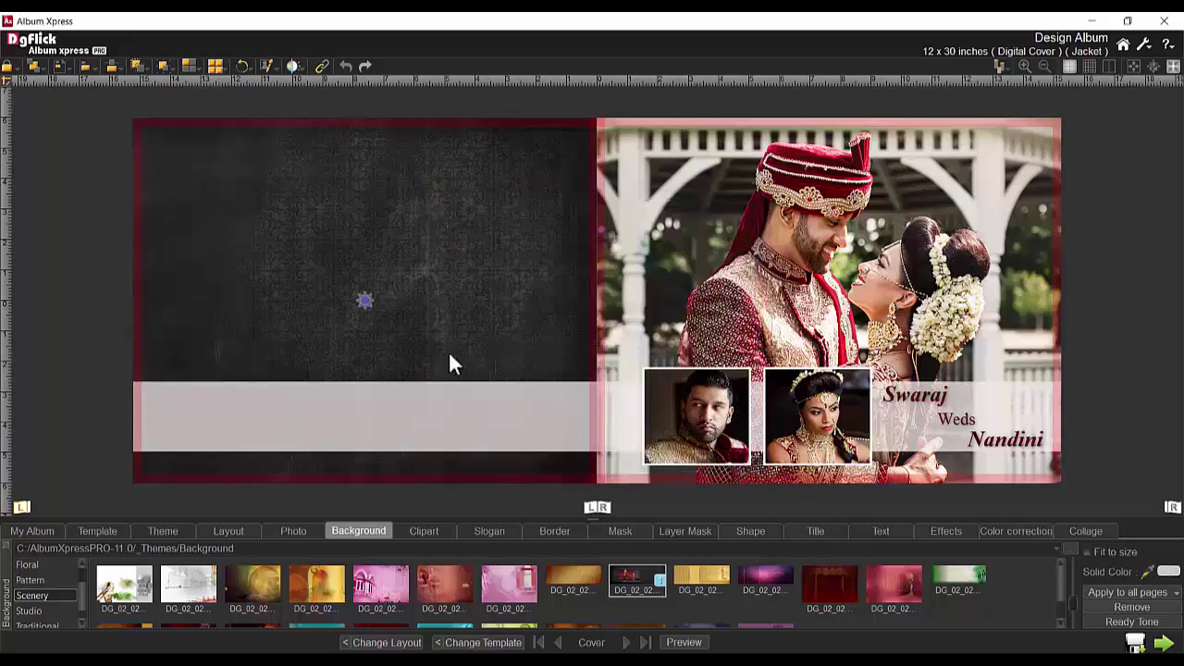
click(599, 509)
click(22, 507)
Place Photo_018, the couple by the white car, on the left page.
click(295, 531)
scroll(1048, 597, up, 3)
drag(199, 597, 454, 297)
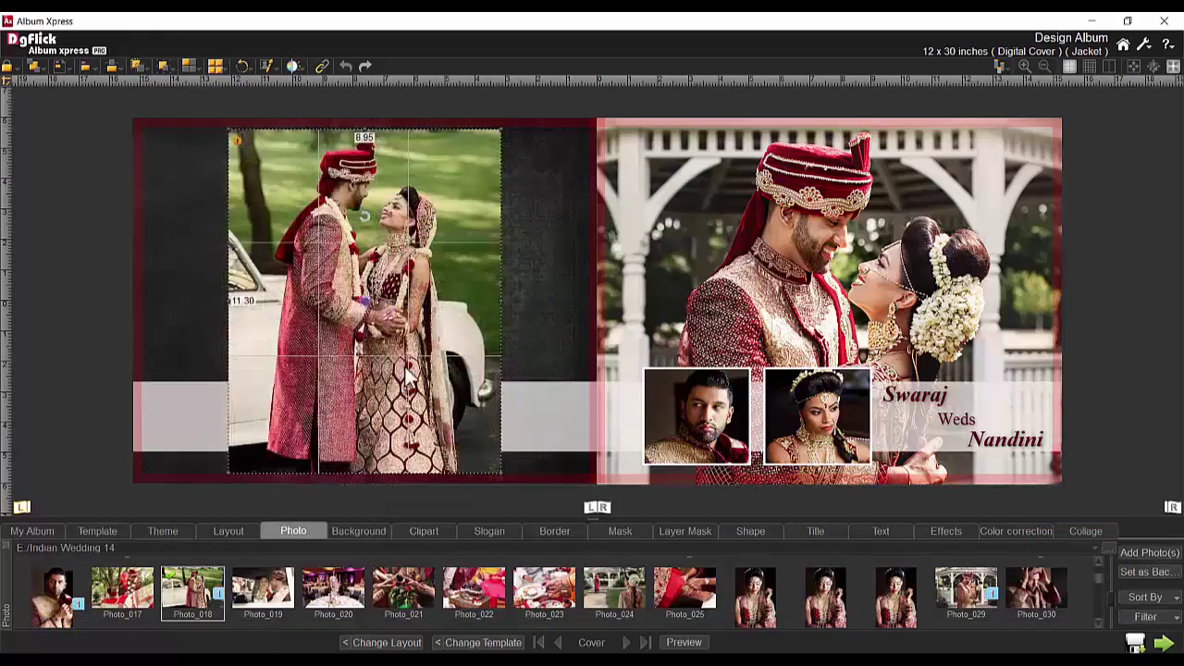
Apply the grey Colorize effect to the photo and lower its opacity to 70.
click(944, 531)
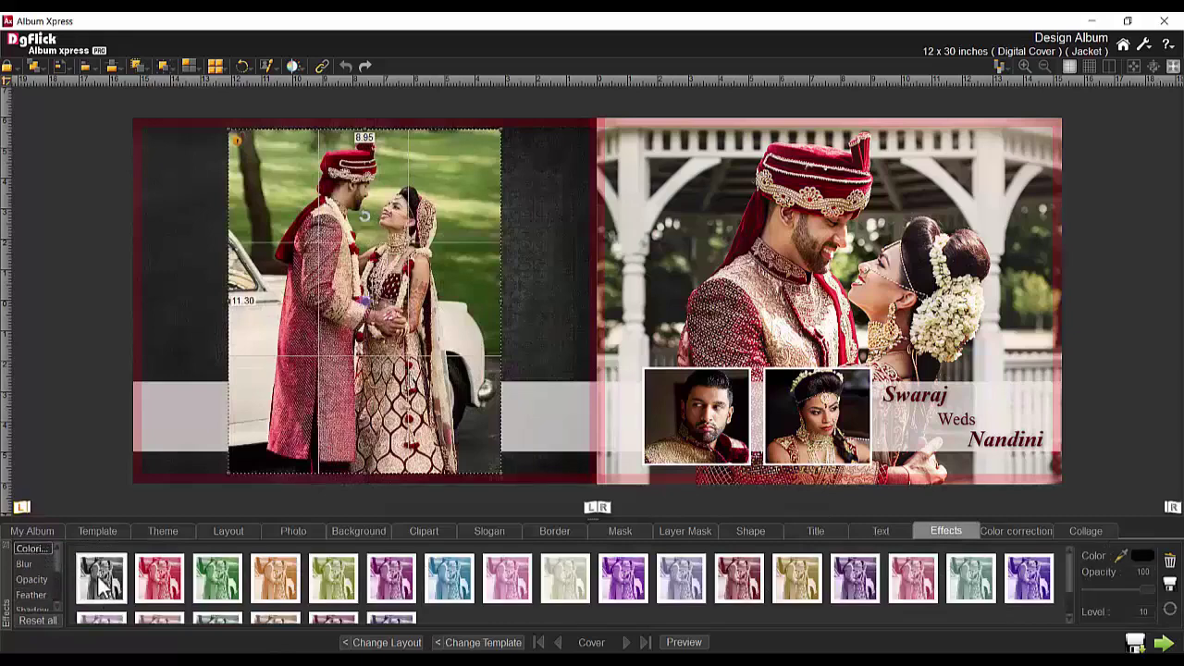
click(104, 585)
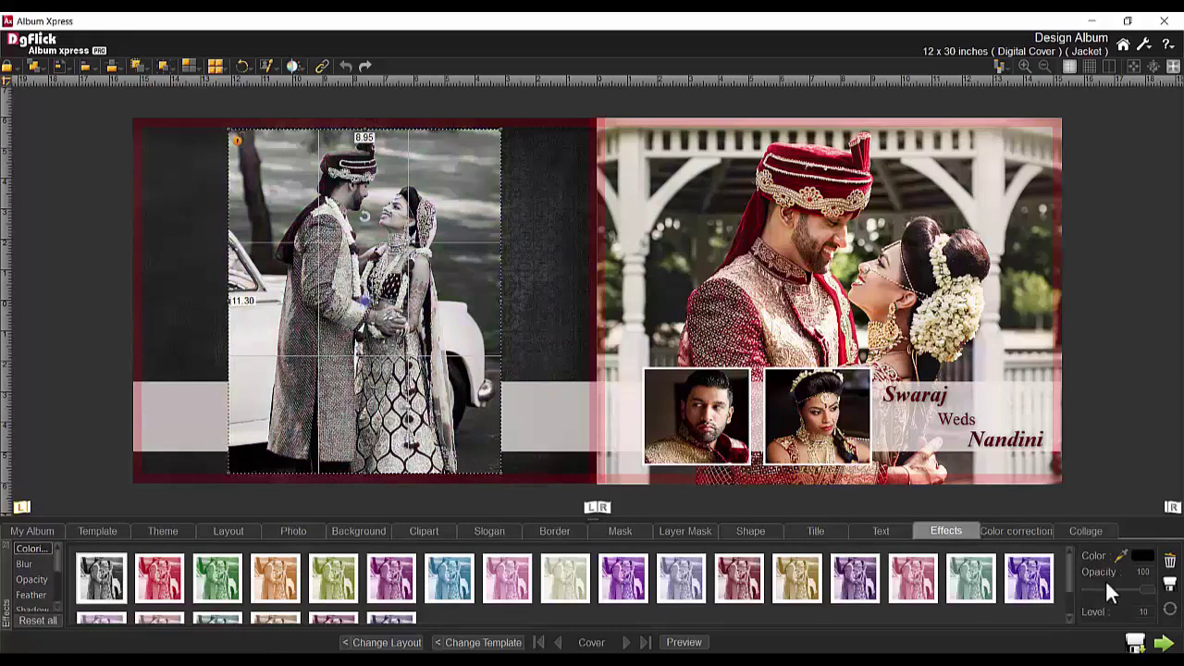
drag(1150, 598, 1130, 593)
scroll(1071, 598, down, 2)
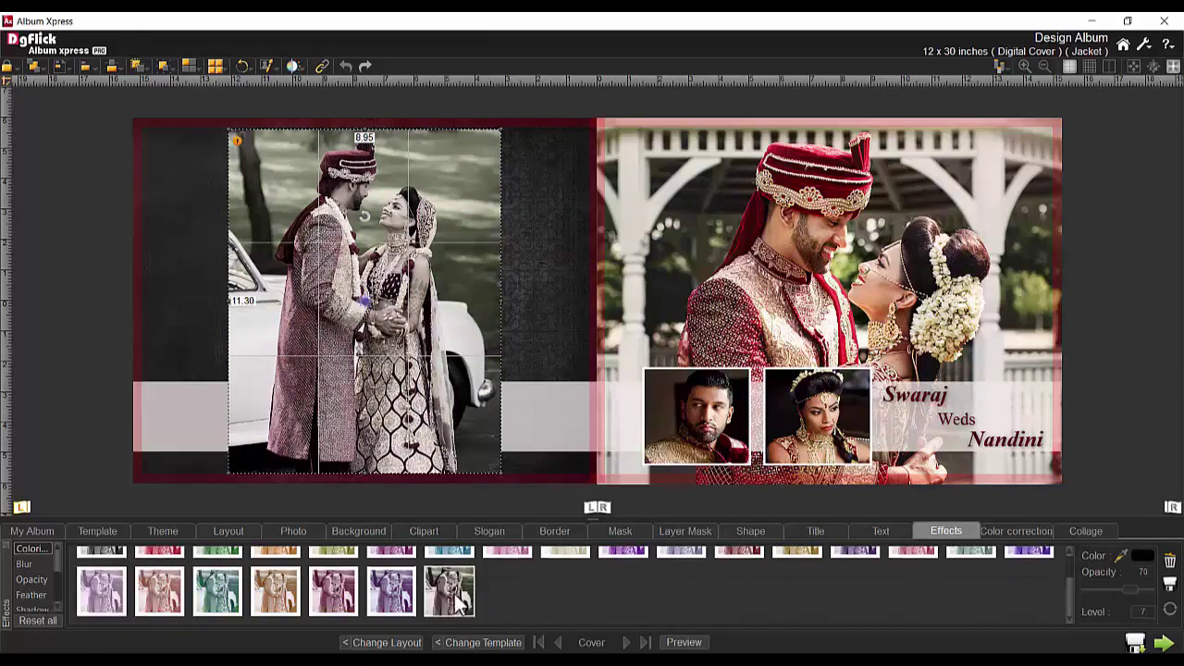
Apply the soft vignette mask from the Simple masks to the car photo.
click(620, 533)
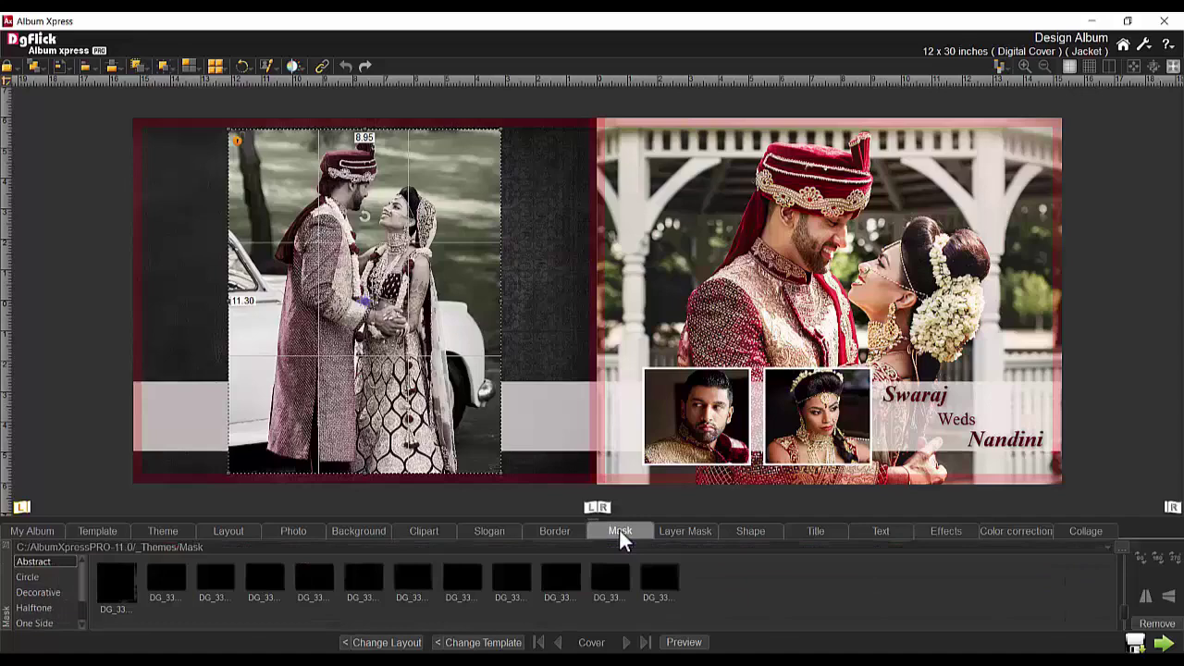
click(41, 592)
scroll(55, 597, down, 2)
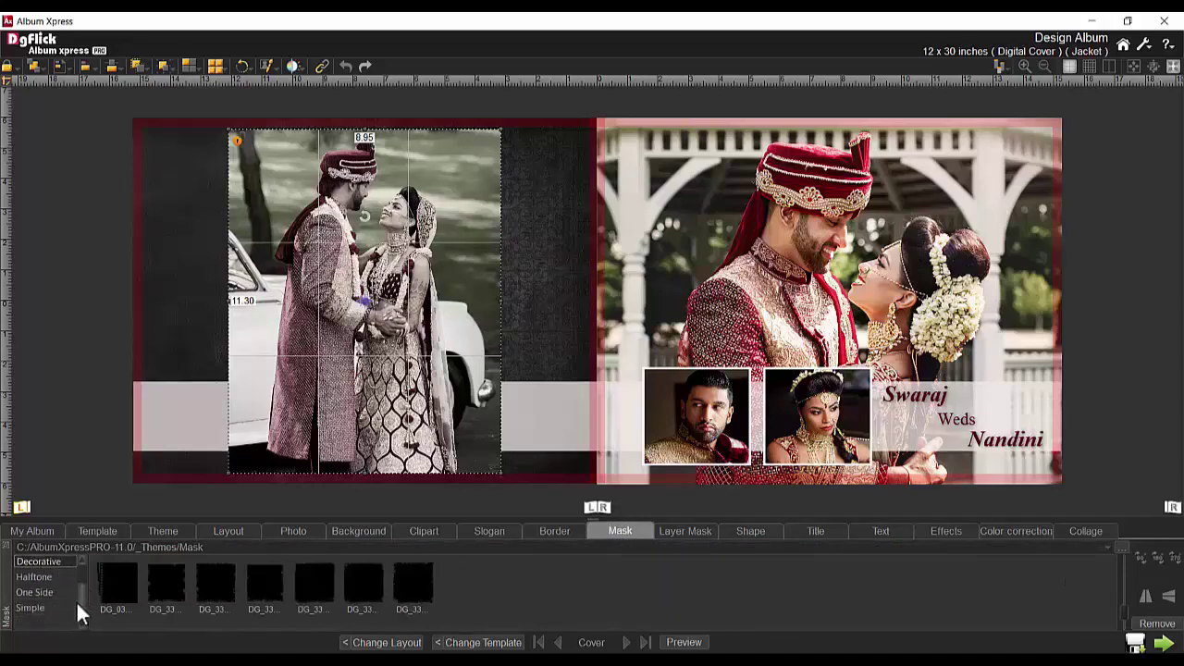
click(39, 608)
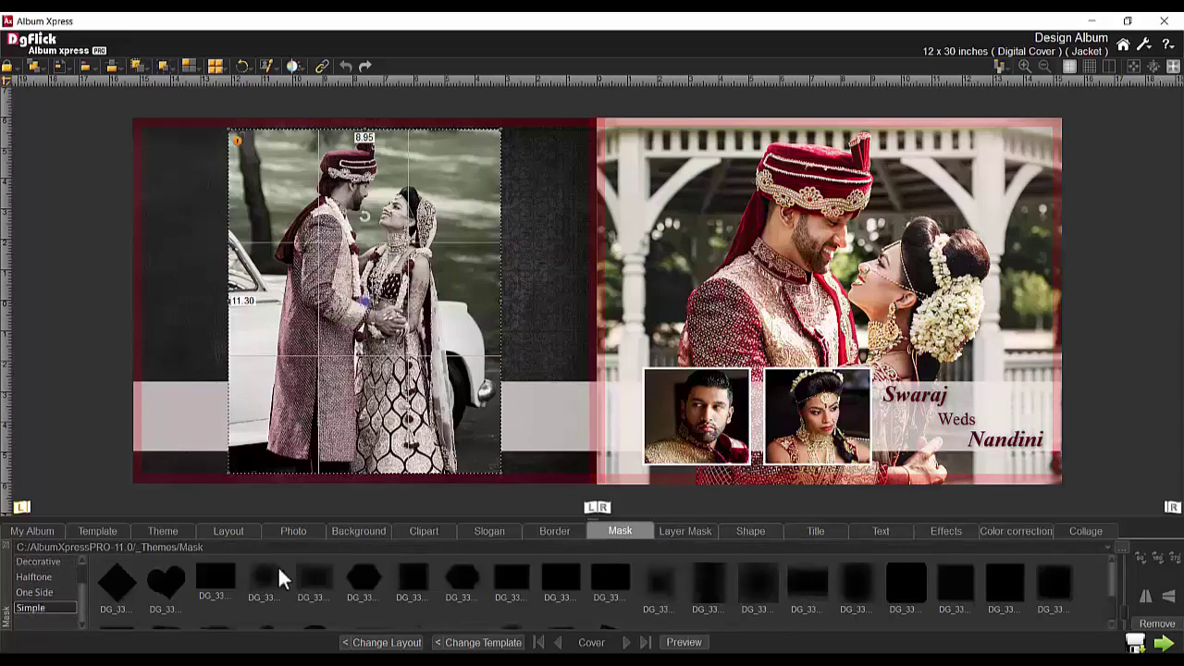
click(413, 585)
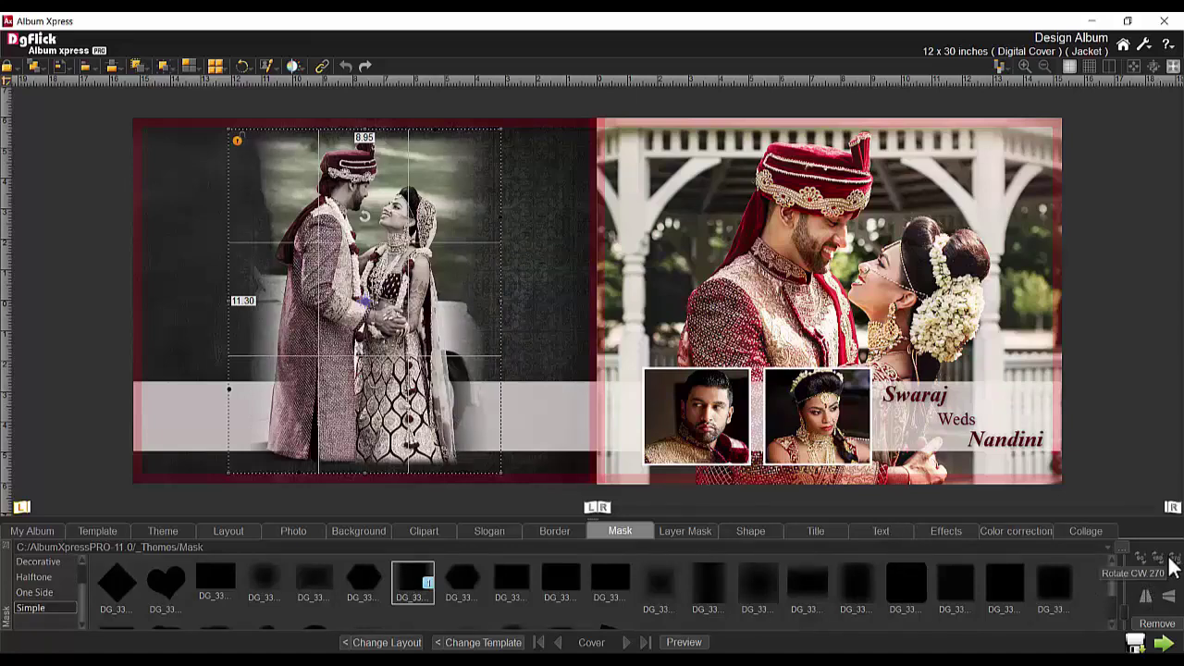
click(1155, 626)
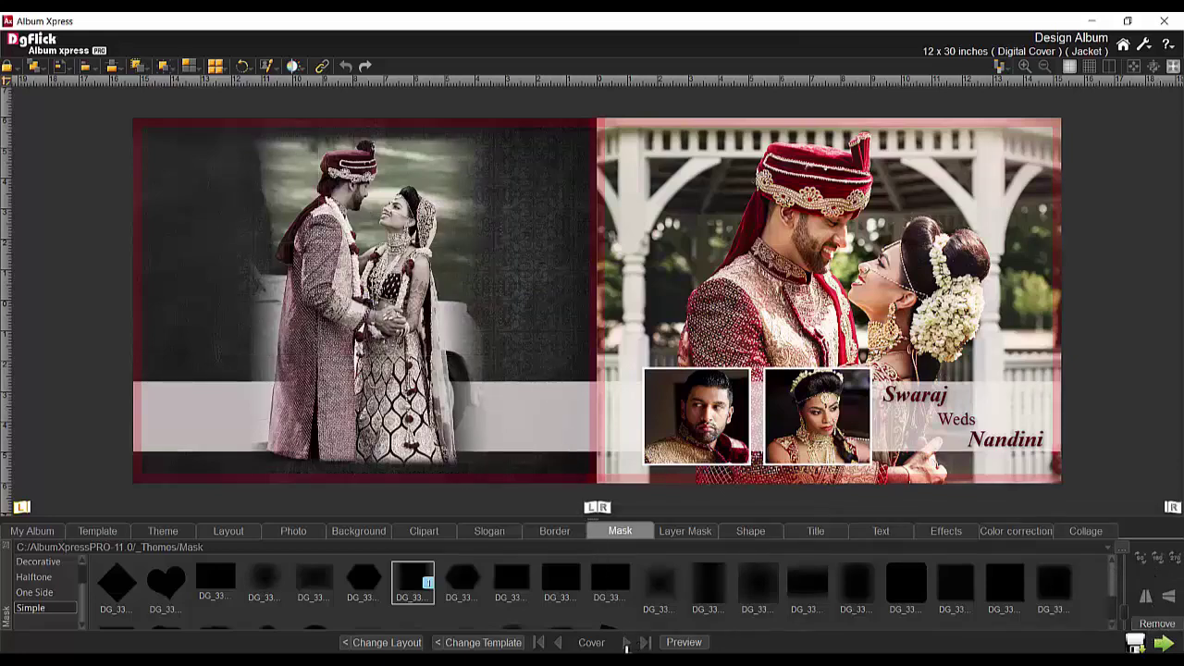
On the Page 1-2 spread, apply the orange-yellow Scenery background to both pages.
click(627, 644)
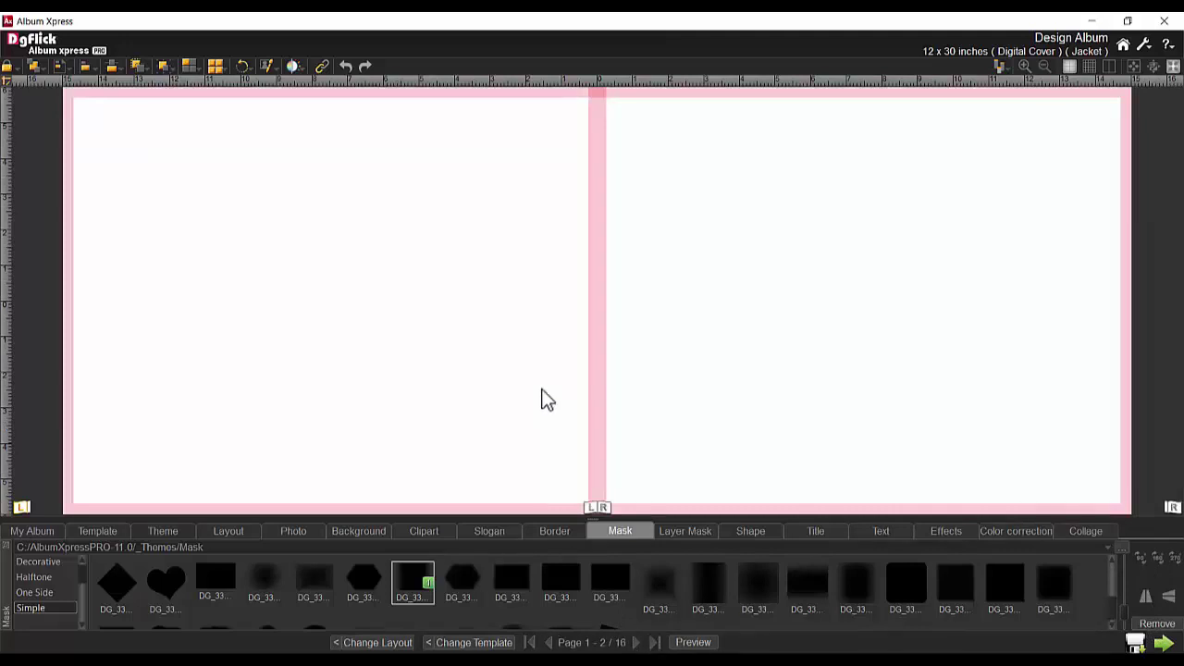
click(597, 507)
click(359, 533)
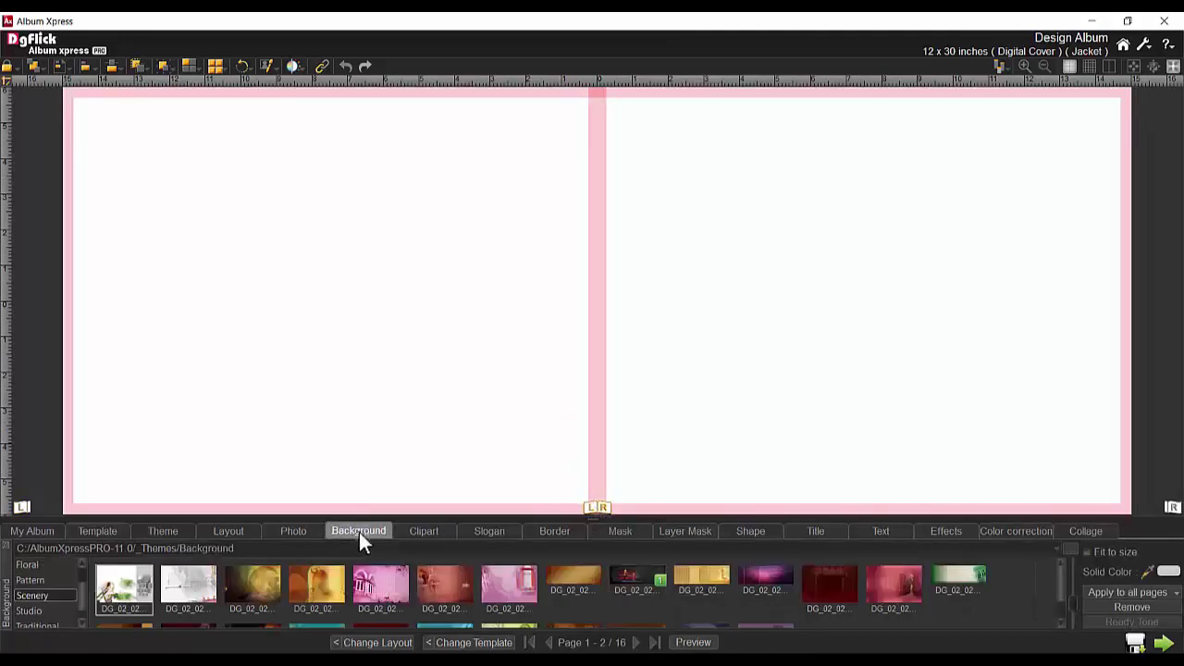
double_click(316, 587)
Add three wedding photos, moving the bride photo right and the groom portrait to the left page.
click(293, 532)
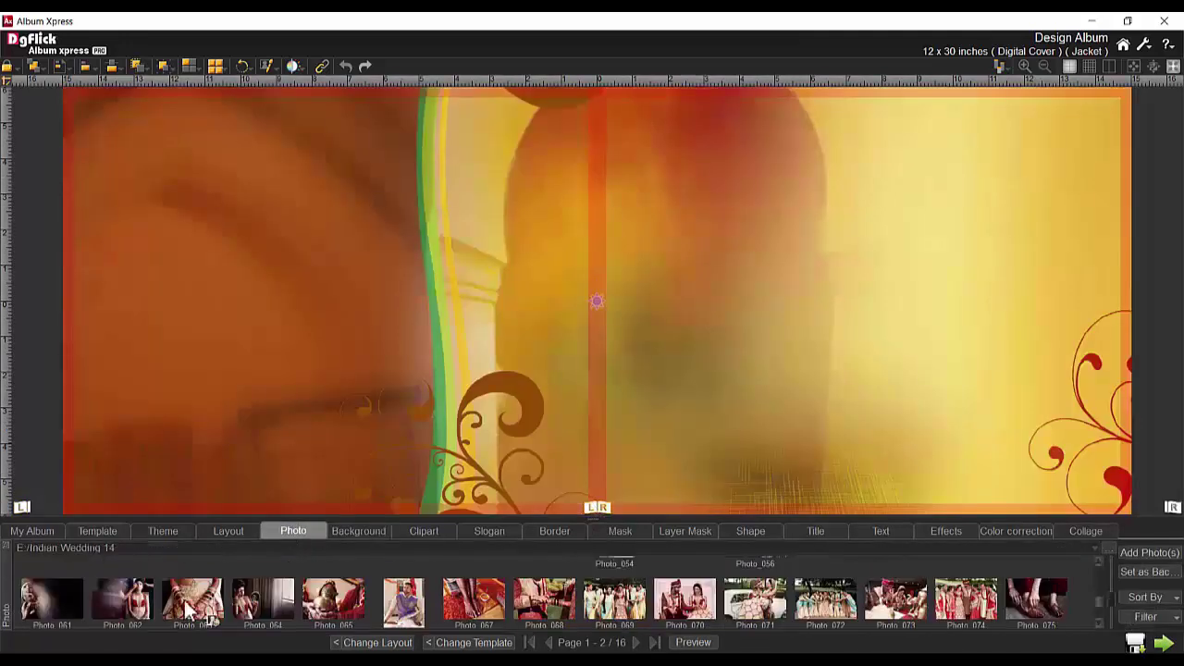
click(1140, 553)
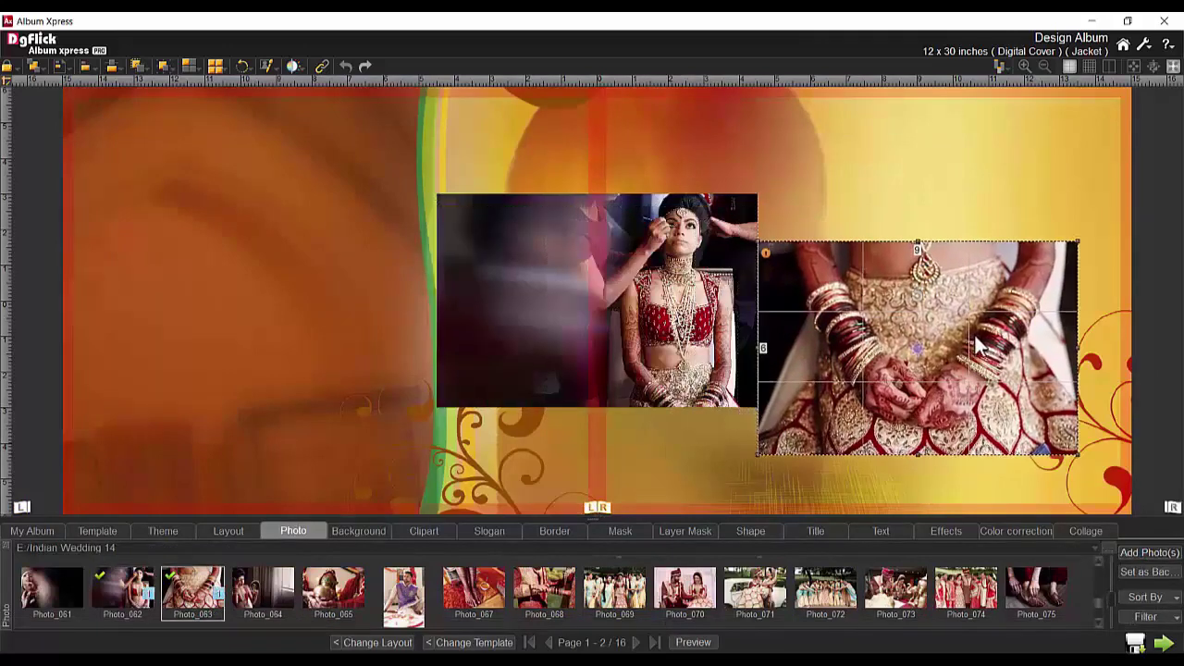
drag(699, 329, 818, 425)
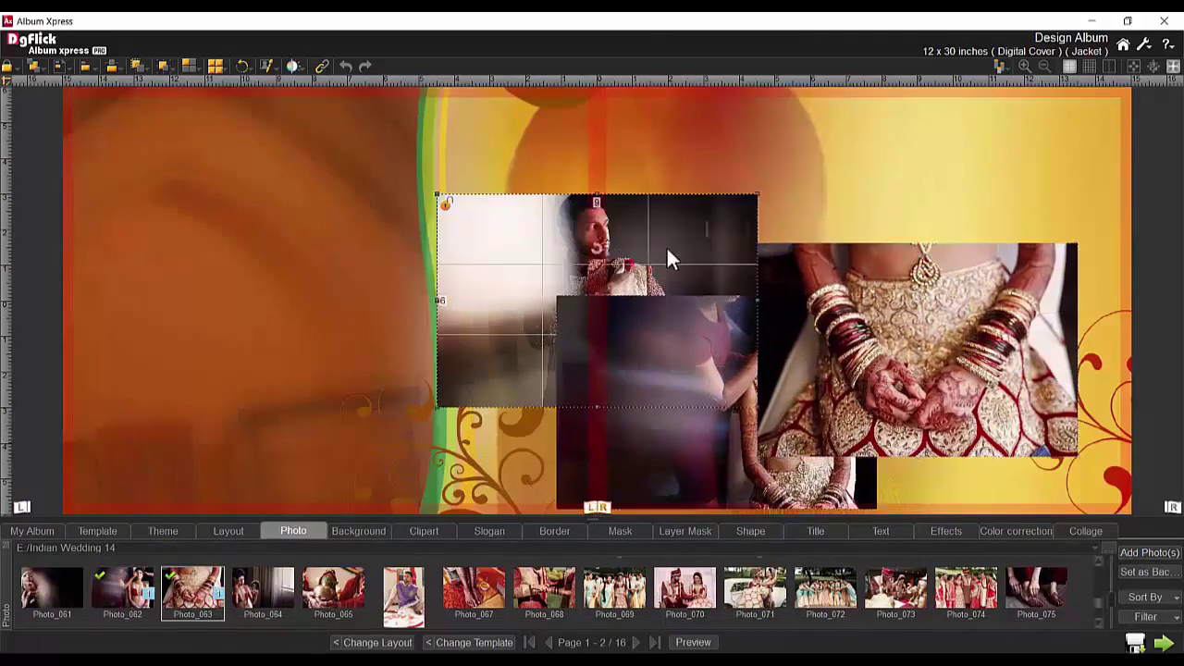
drag(666, 246, 397, 215)
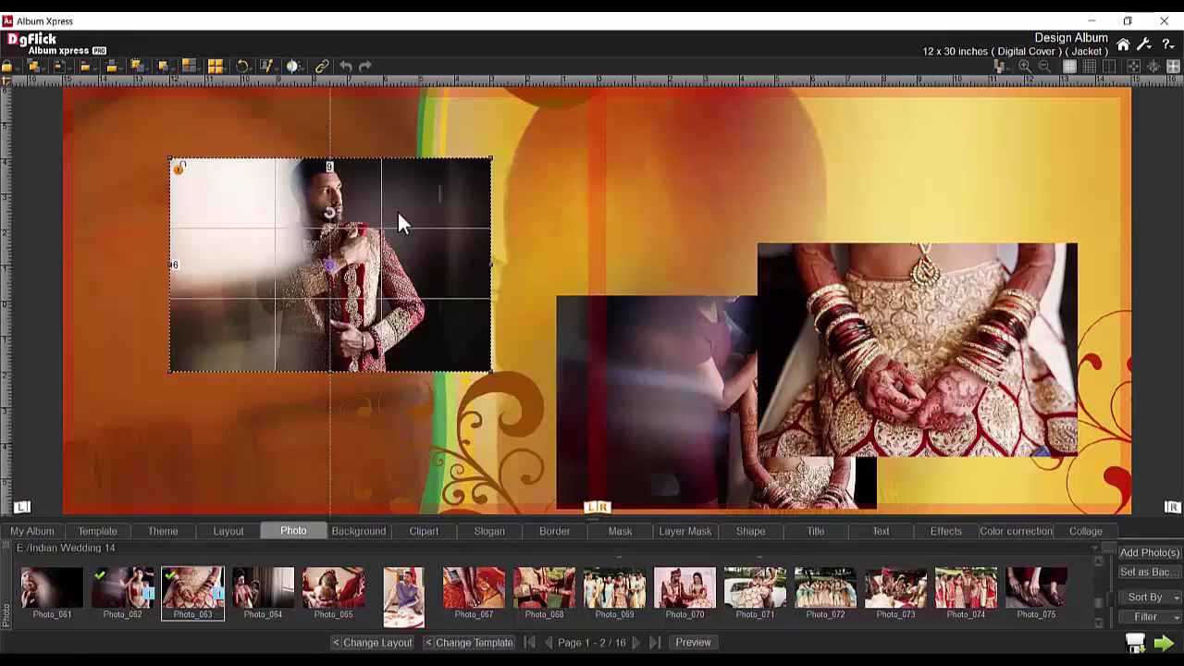
key(ctrl+z)
drag(338, 202, 339, 329)
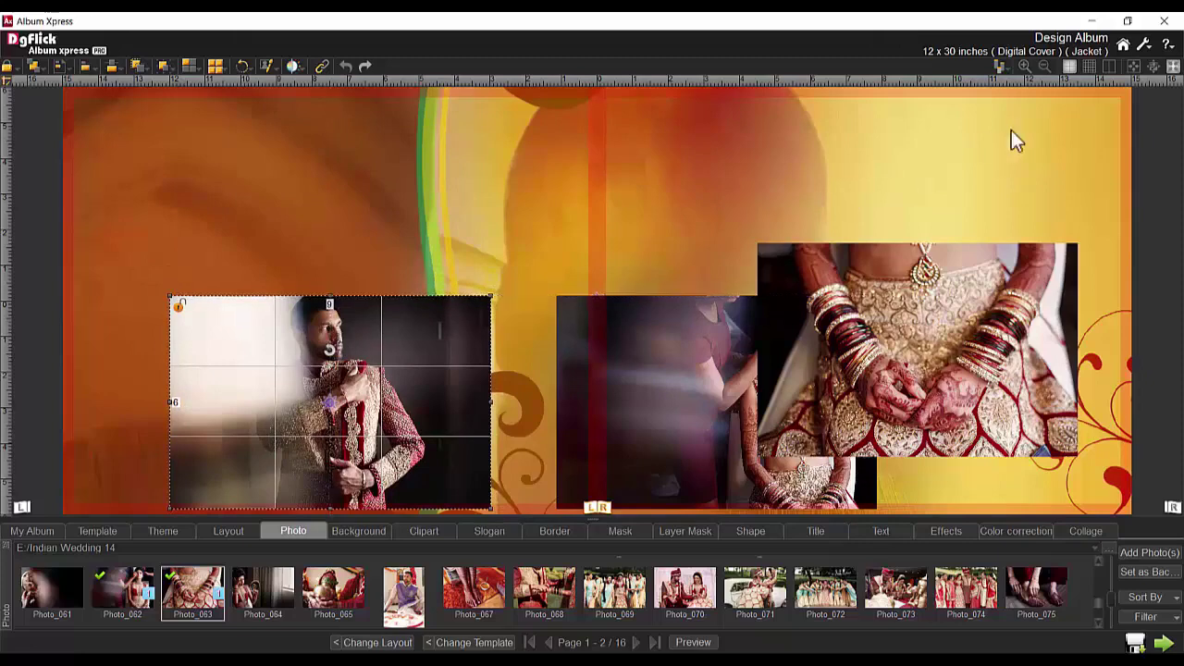
Toggle 'Snap objects to page' in Preferences > Actions.
click(1145, 45)
click(1139, 62)
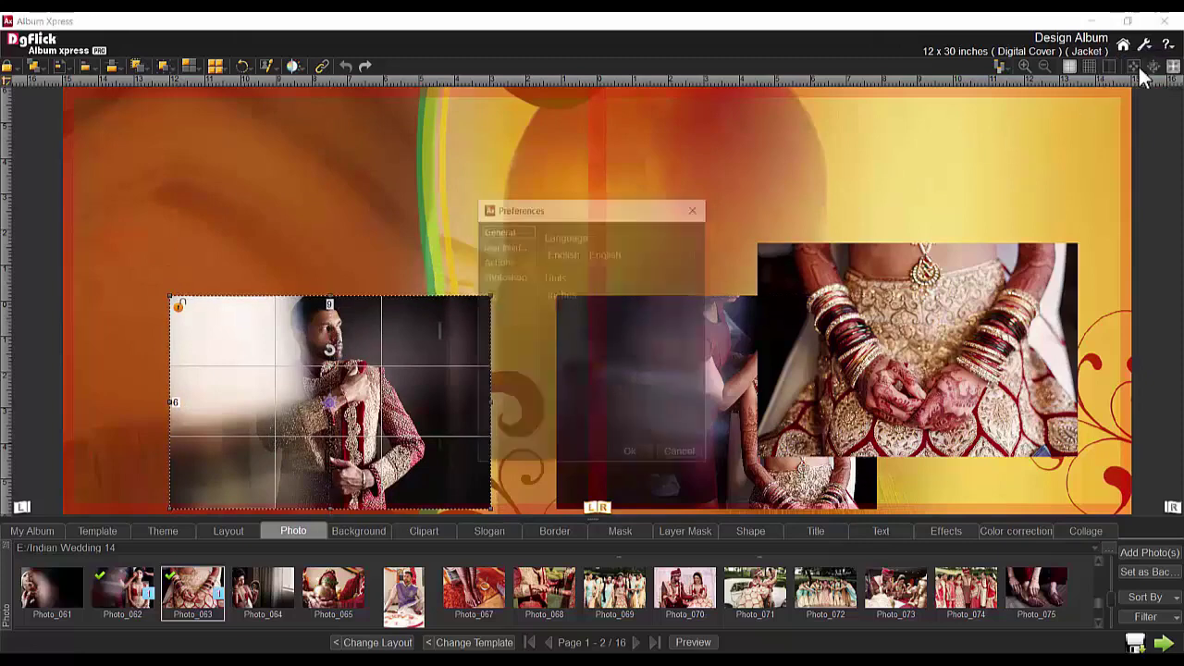
click(500, 260)
click(548, 293)
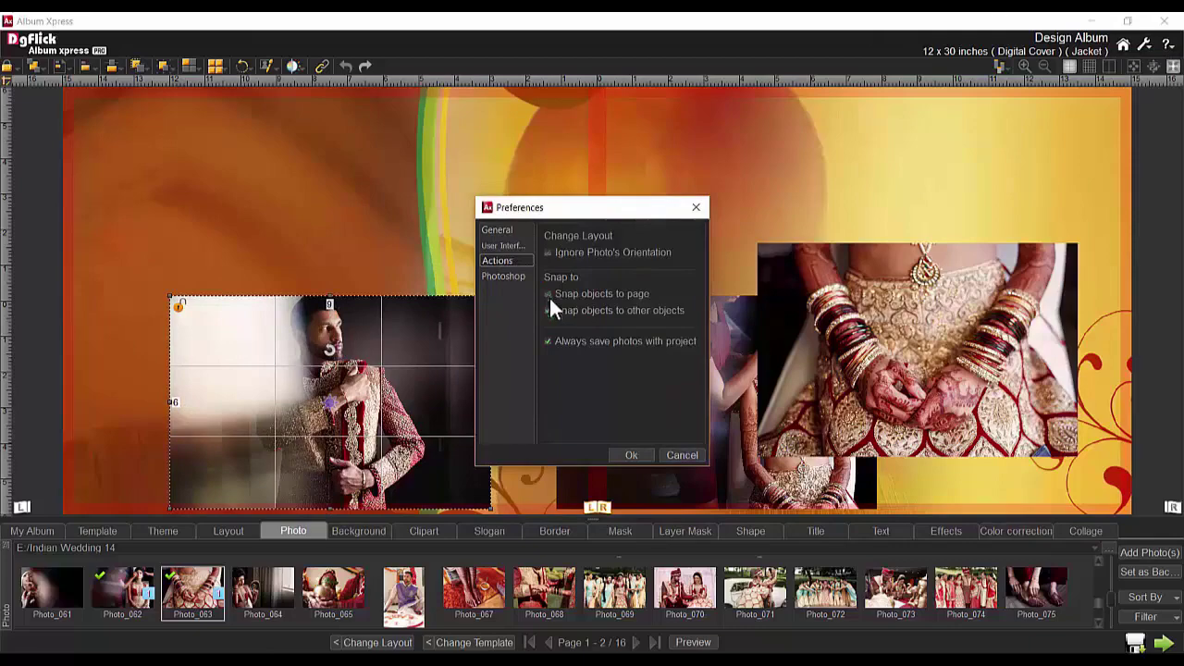
click(631, 455)
click(701, 352)
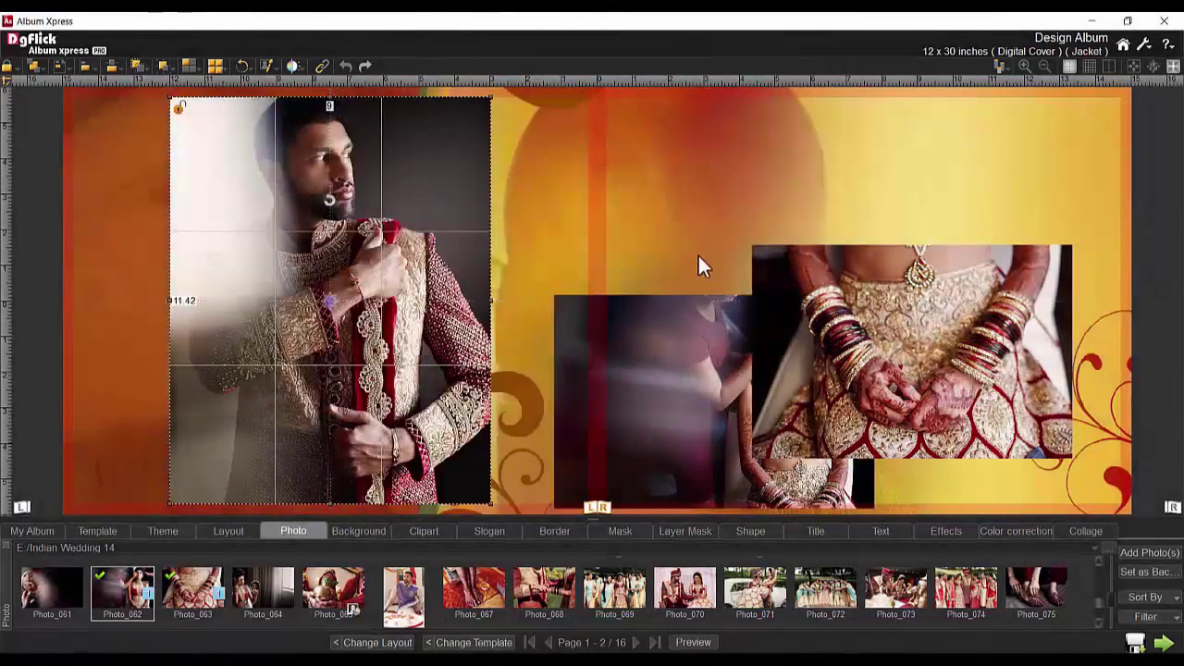
Select the bride and bangles photos and set their width to 6 in Photo size.
click(698, 258)
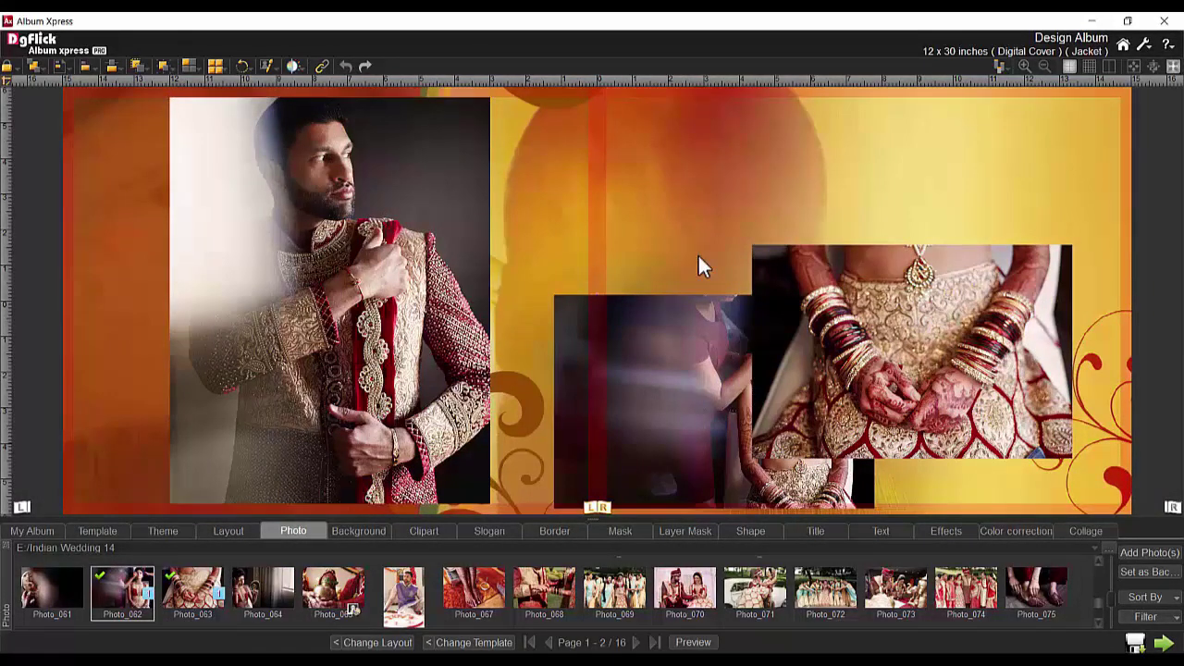
click(733, 341)
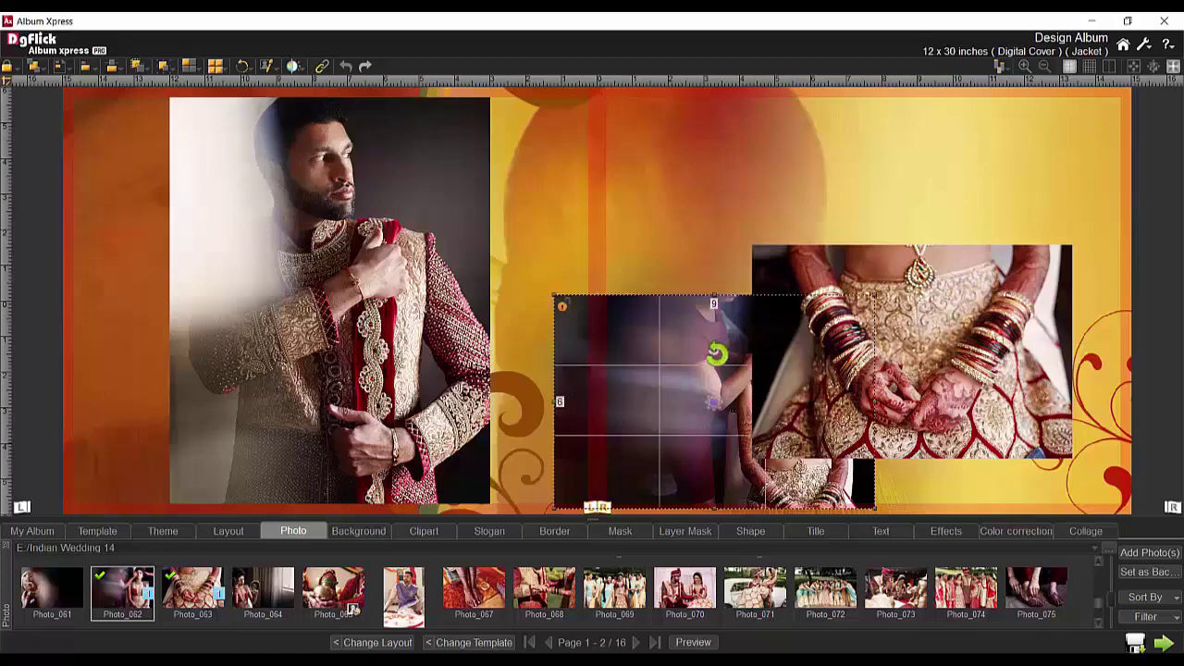
ctrl+click(934, 290)
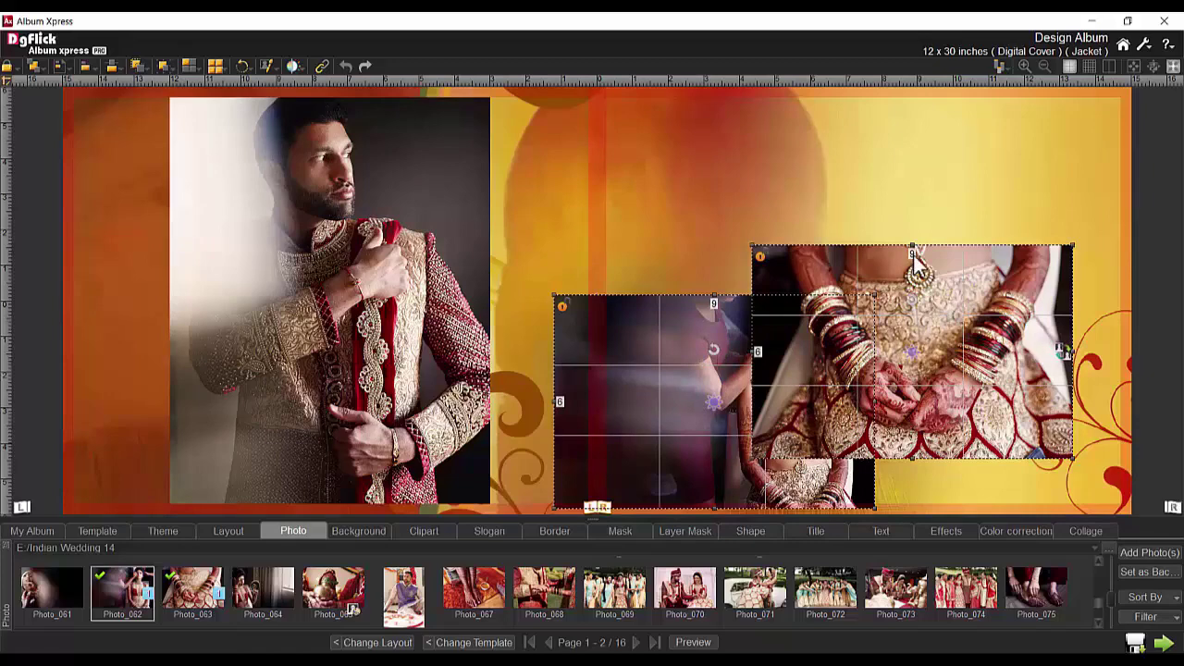
click(913, 255)
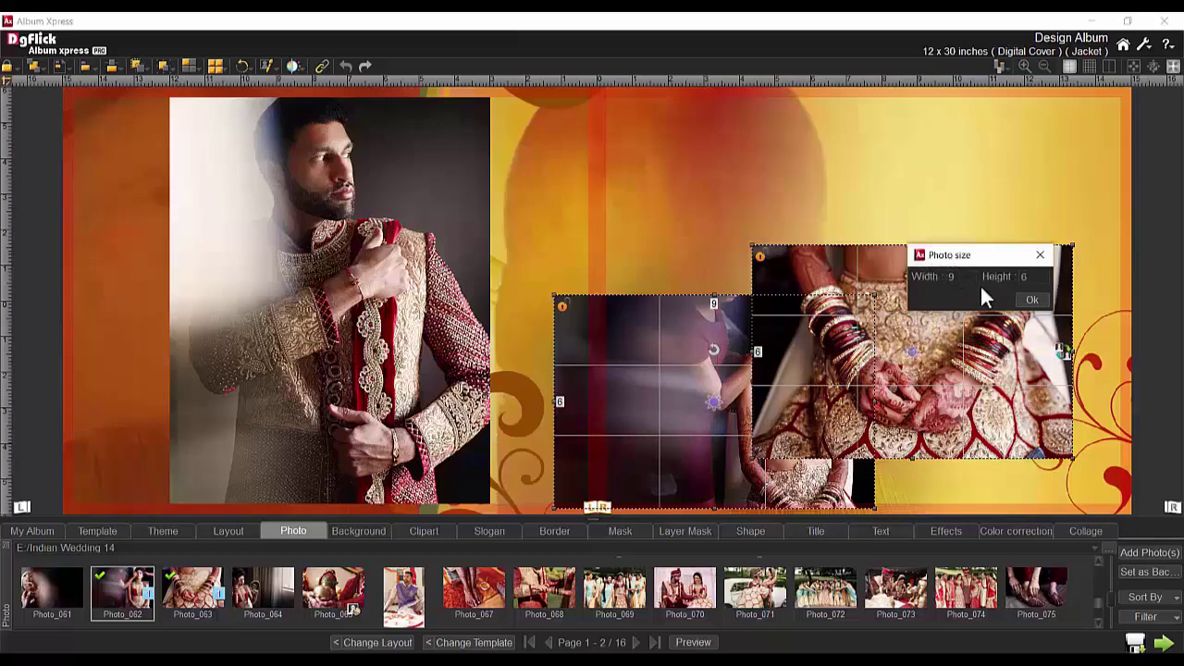
double_click(950, 277)
text(6)
key(Tab)
Size both right-page photos to 6 by 4 and align them along their tops.
text(4)
click(1031, 302)
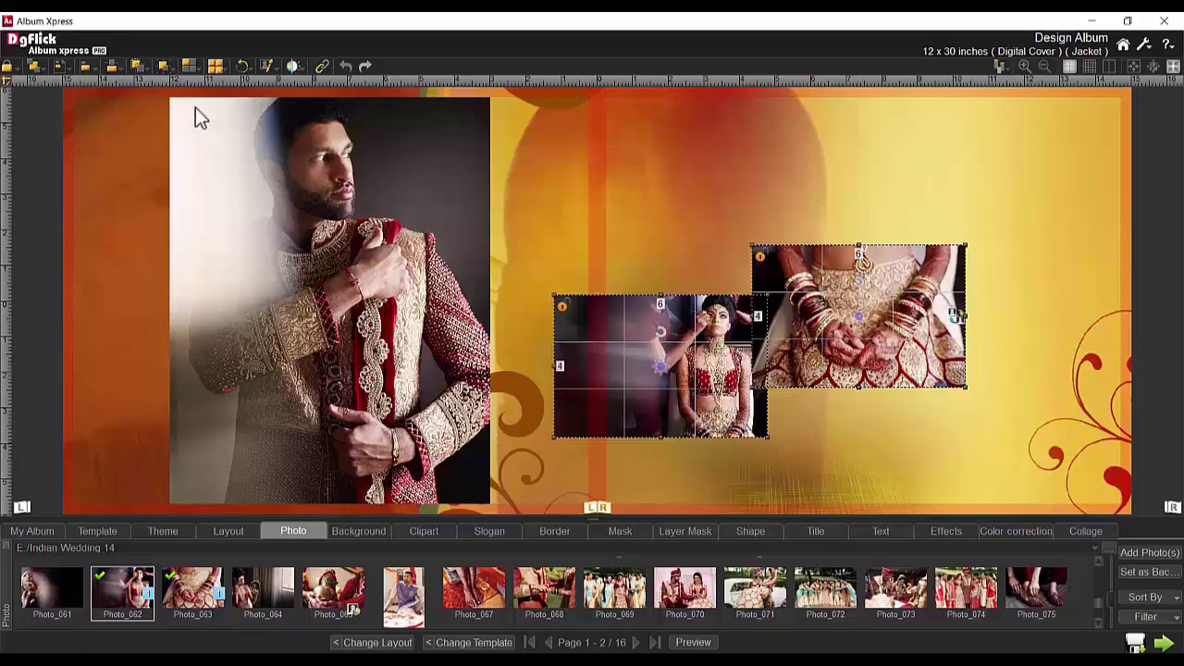
click(84, 67)
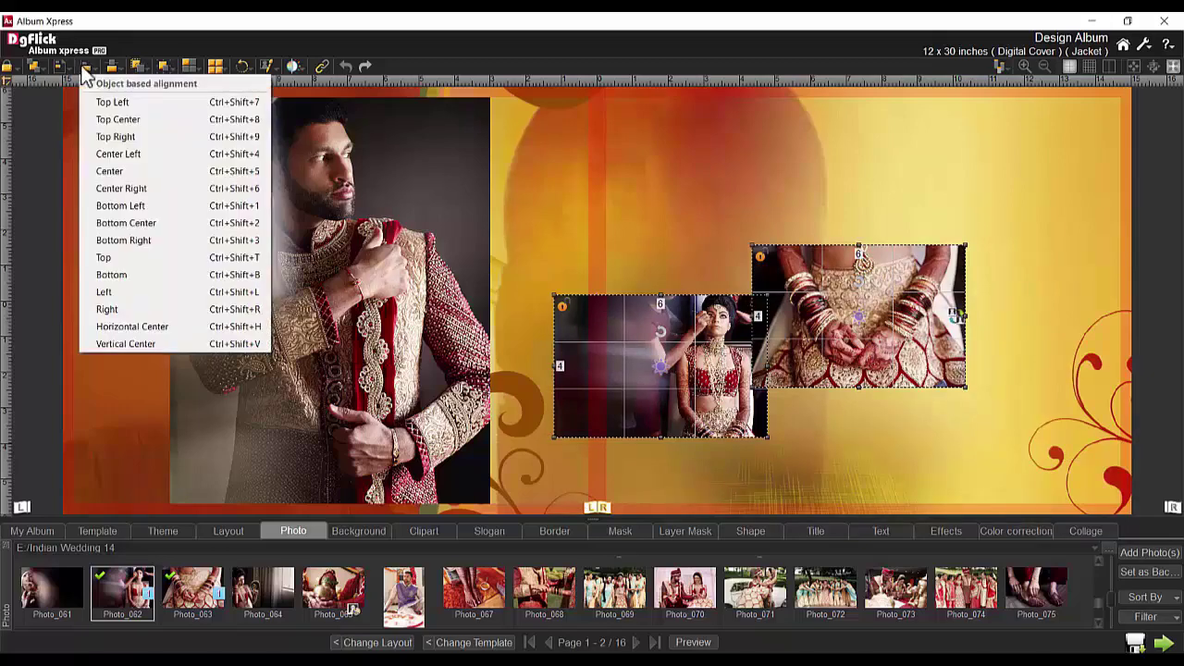
click(107, 256)
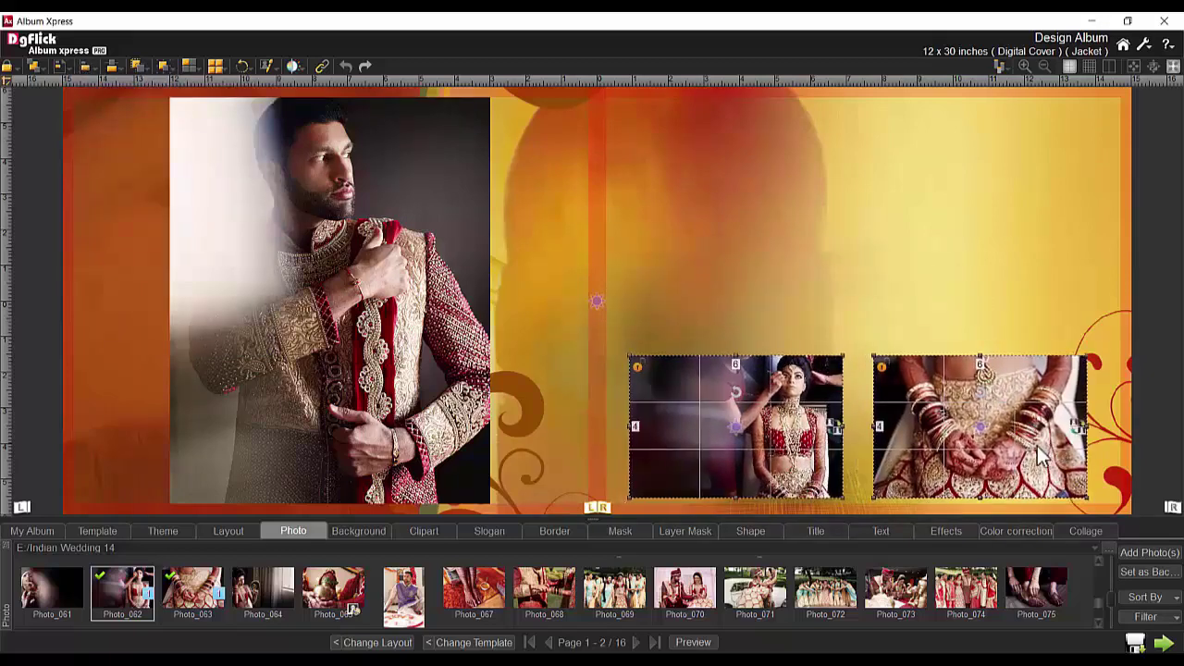
click(885, 335)
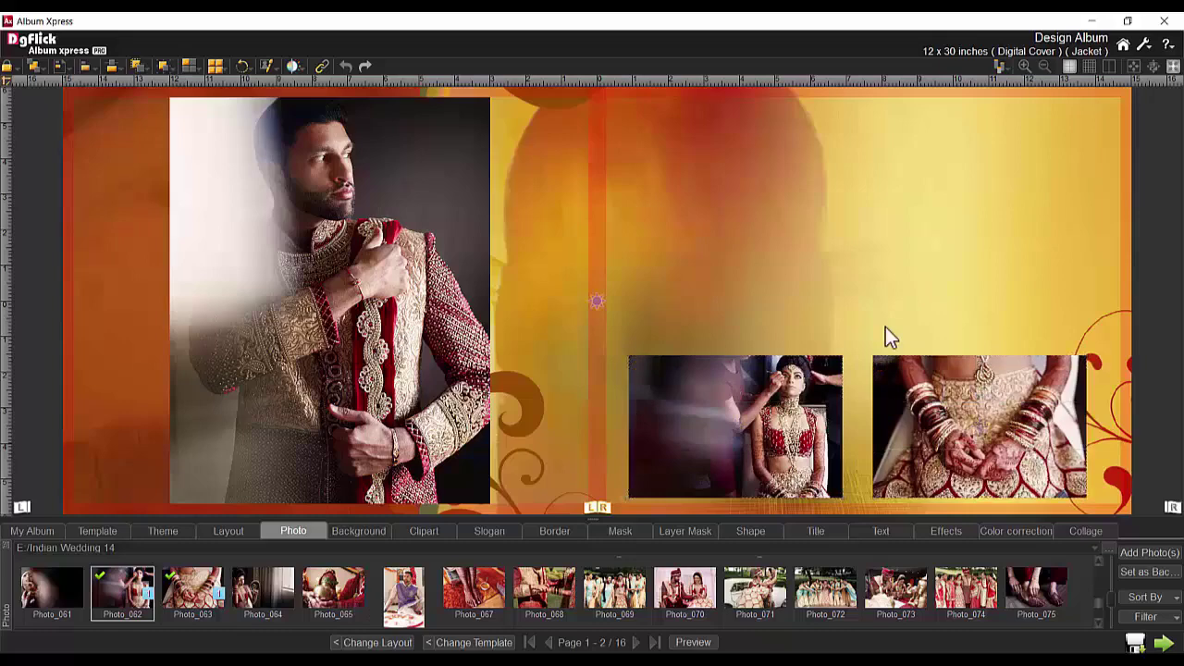
Give all three photos the golden DG_04_02 frame from the Simple borders.
click(555, 532)
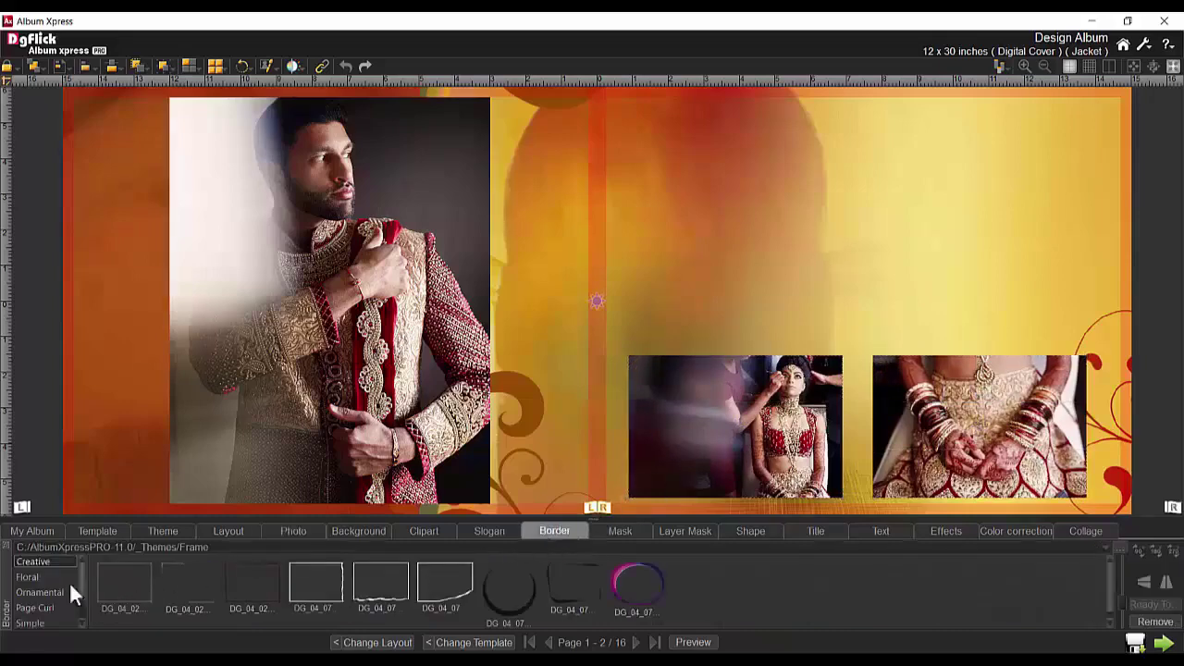
click(35, 624)
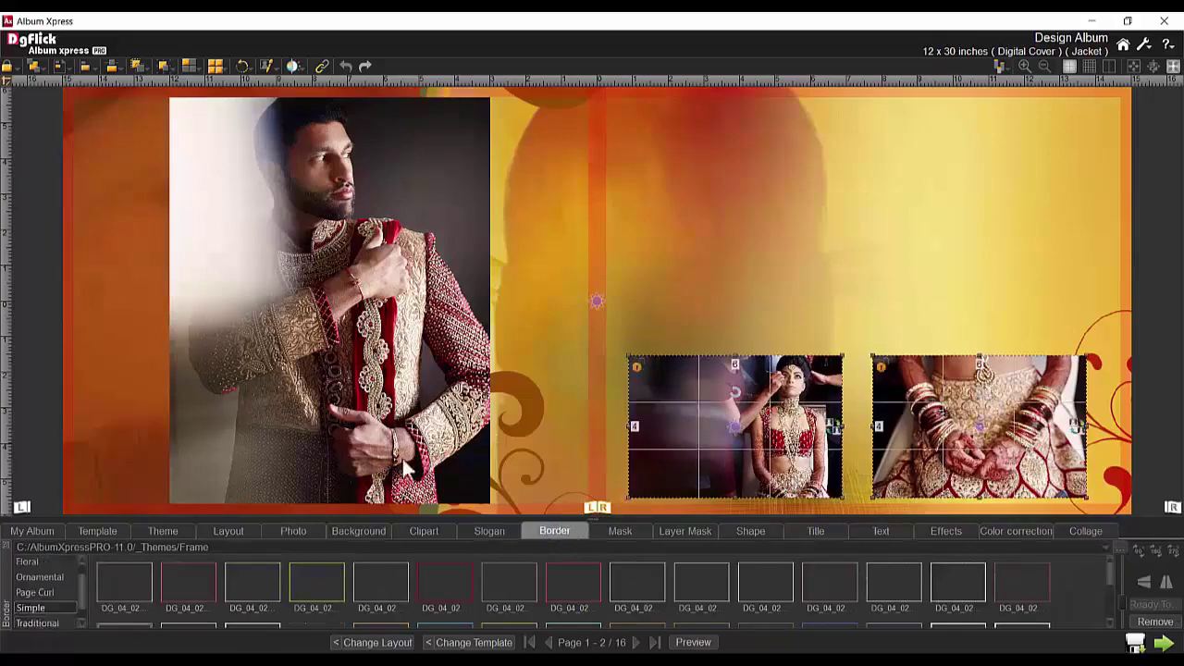
click(349, 448)
scroll(1112, 569, down, 2)
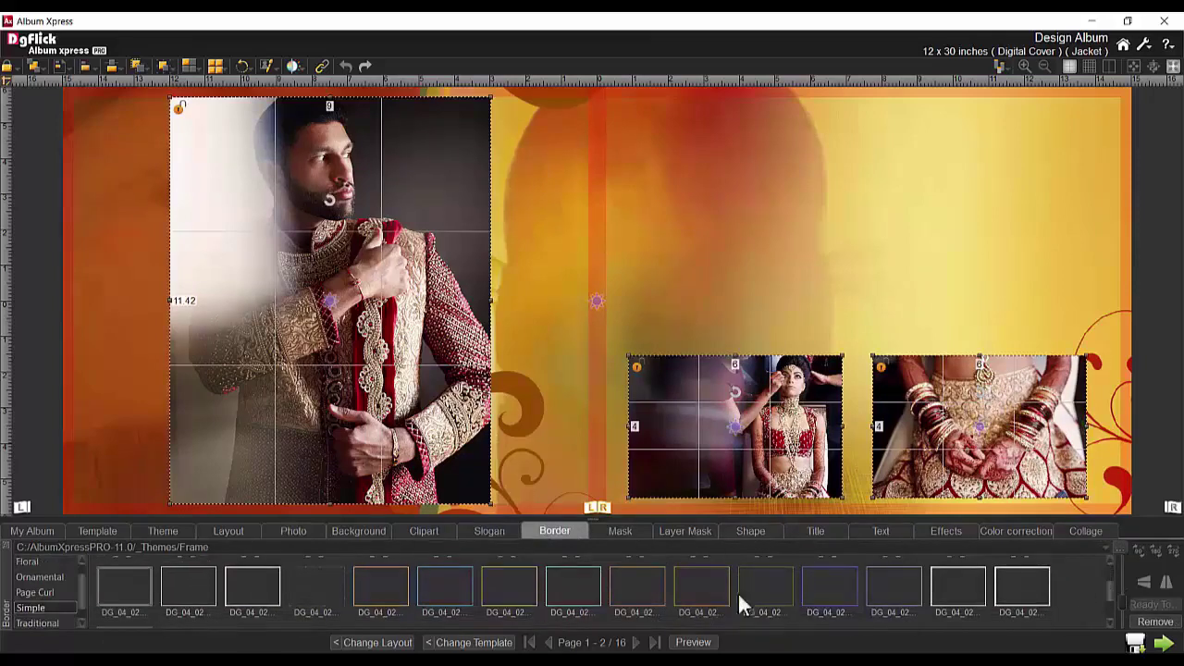
click(715, 592)
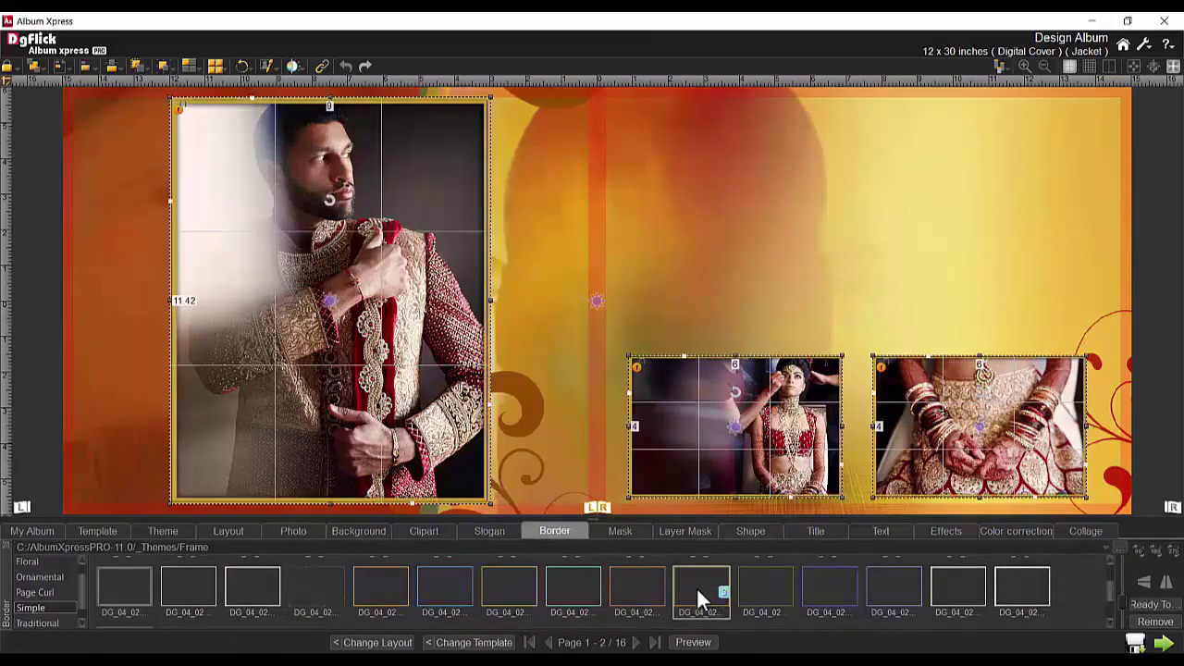
Browse further border frames, then bring up the photo effects library.
click(1154, 606)
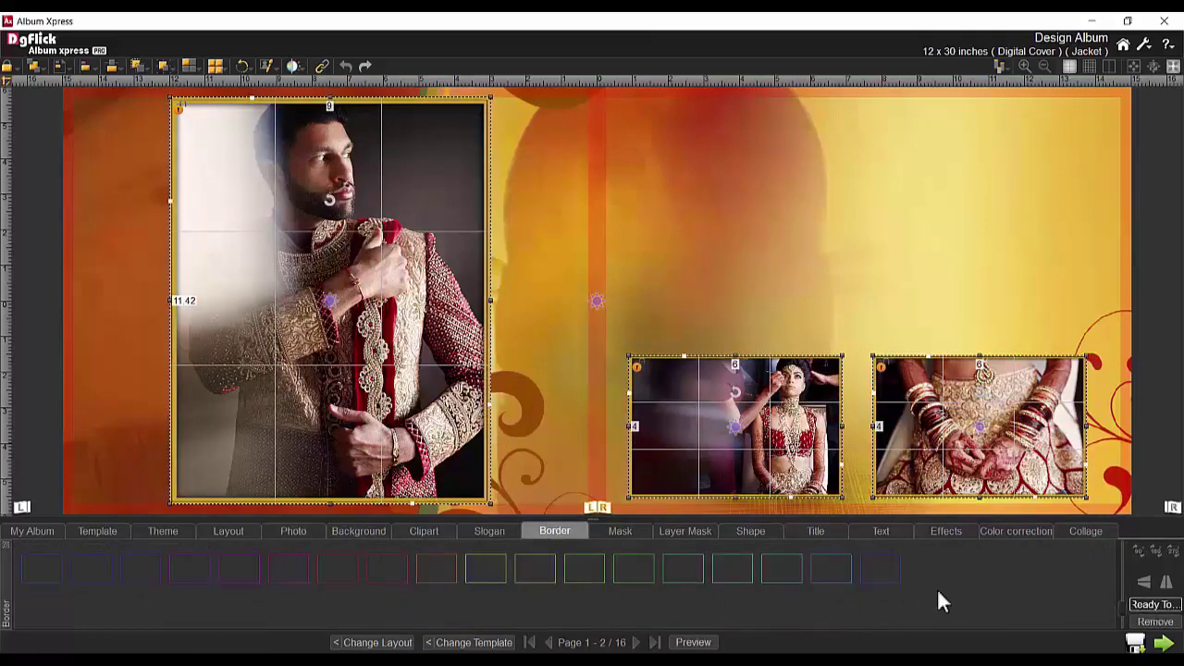
click(1154, 606)
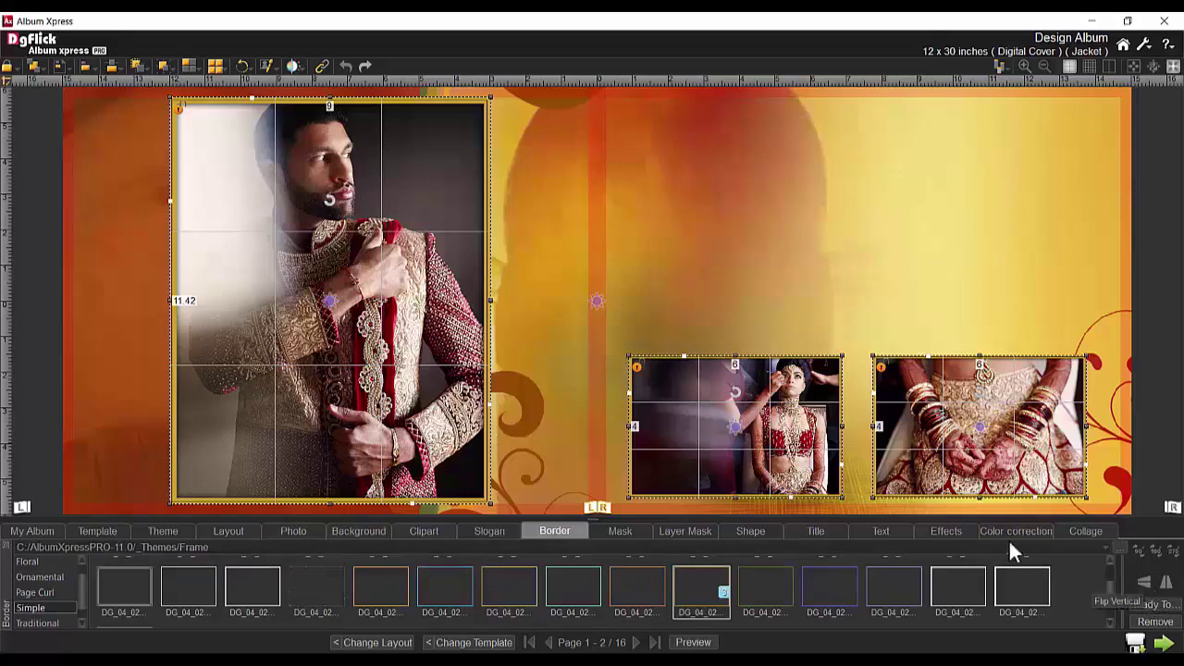
click(946, 534)
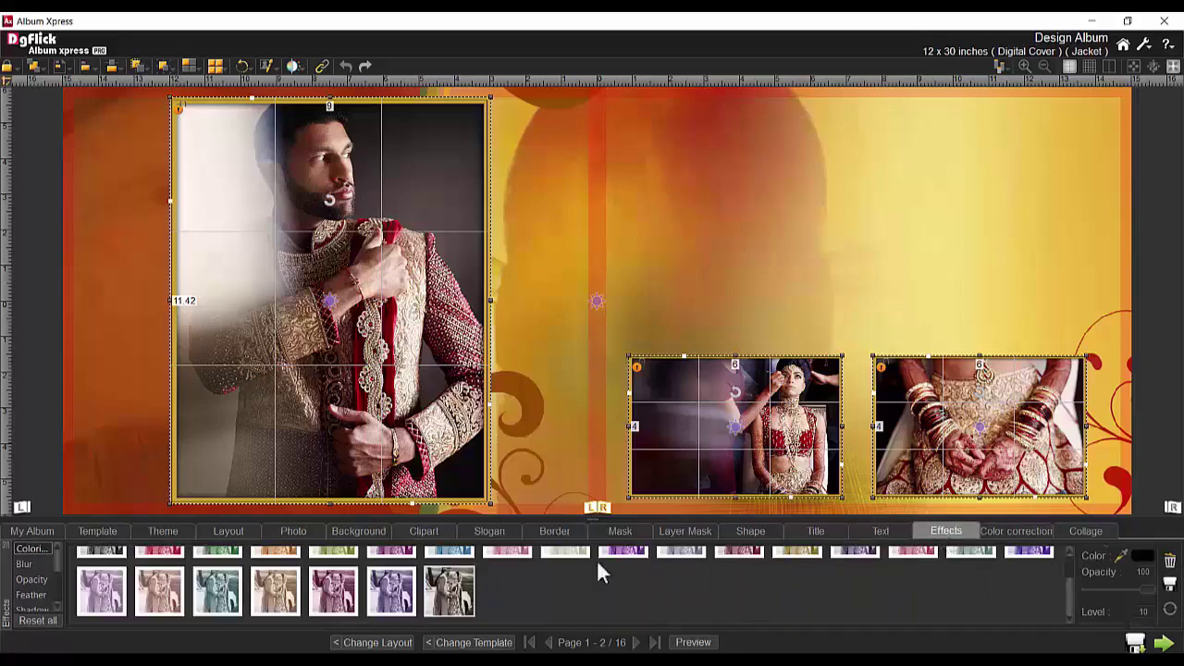
Add a drop shadow with offset 15 and blur 60 to the three photos.
click(32, 609)
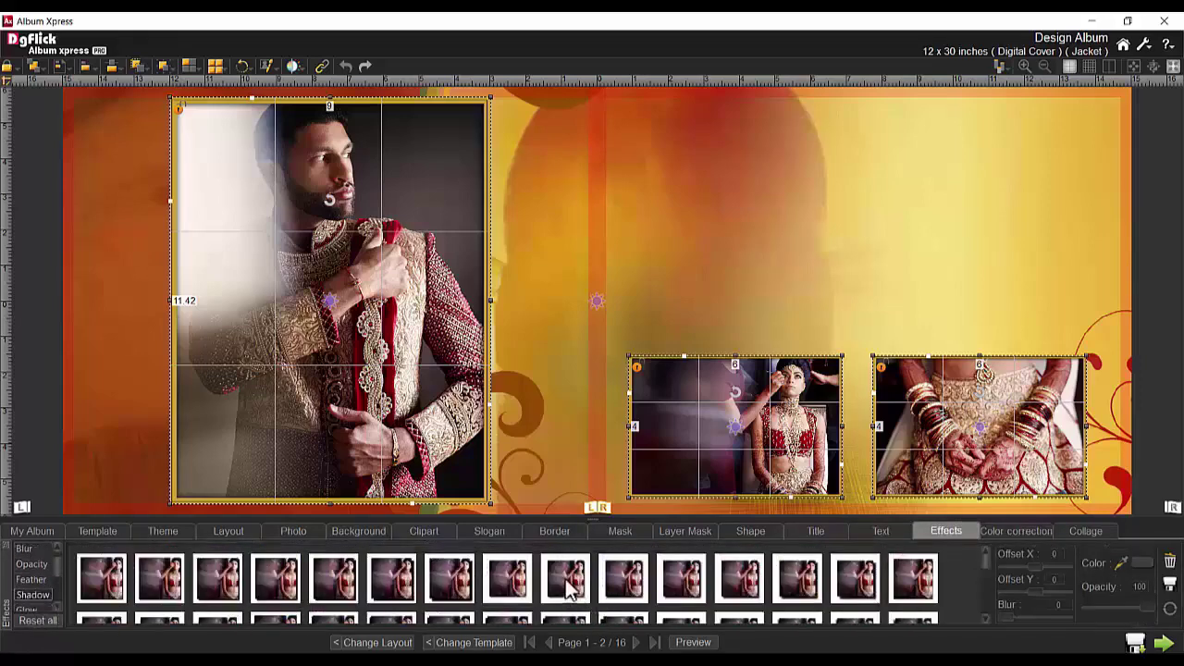
click(574, 590)
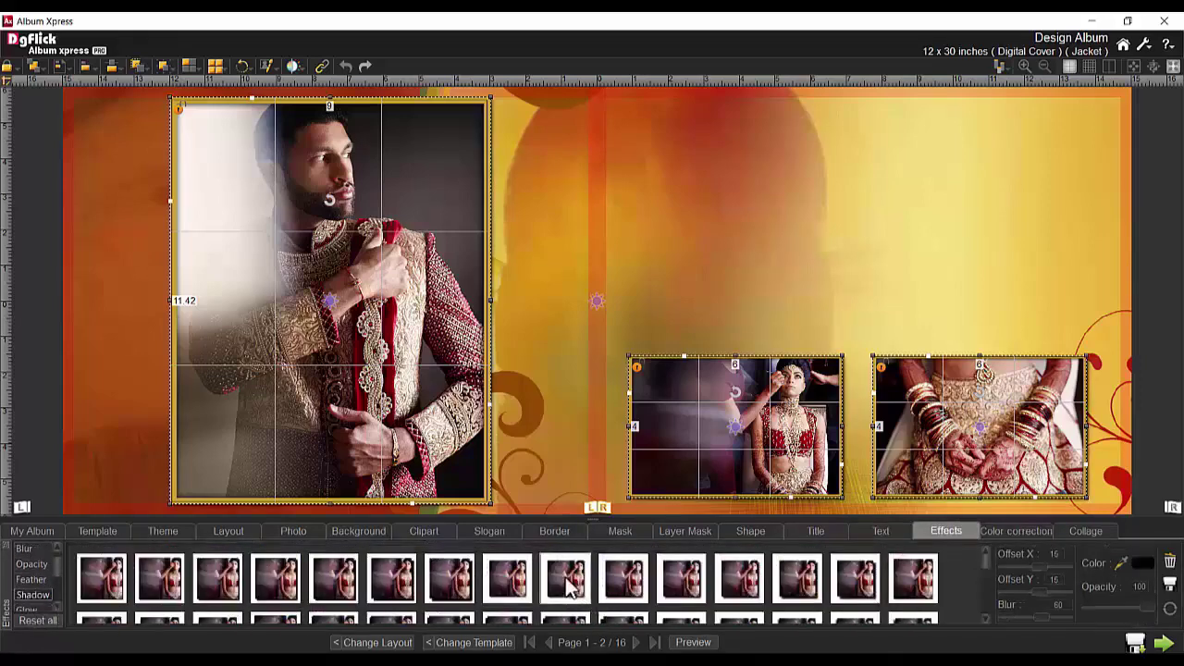
click(1055, 580)
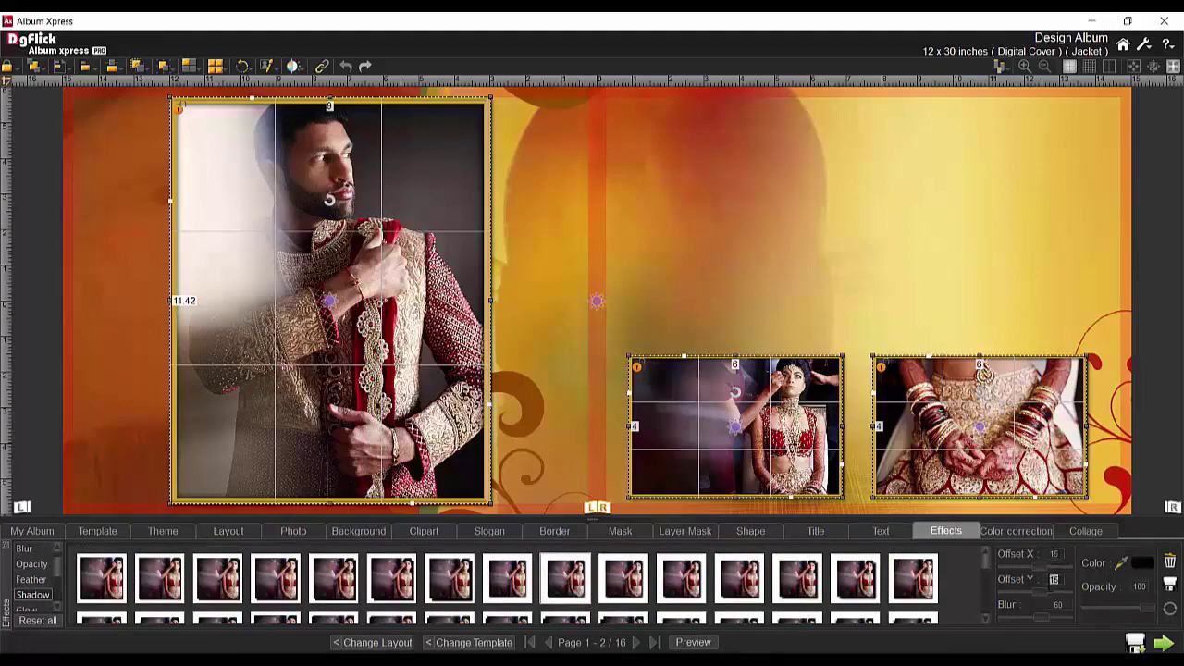
click(760, 309)
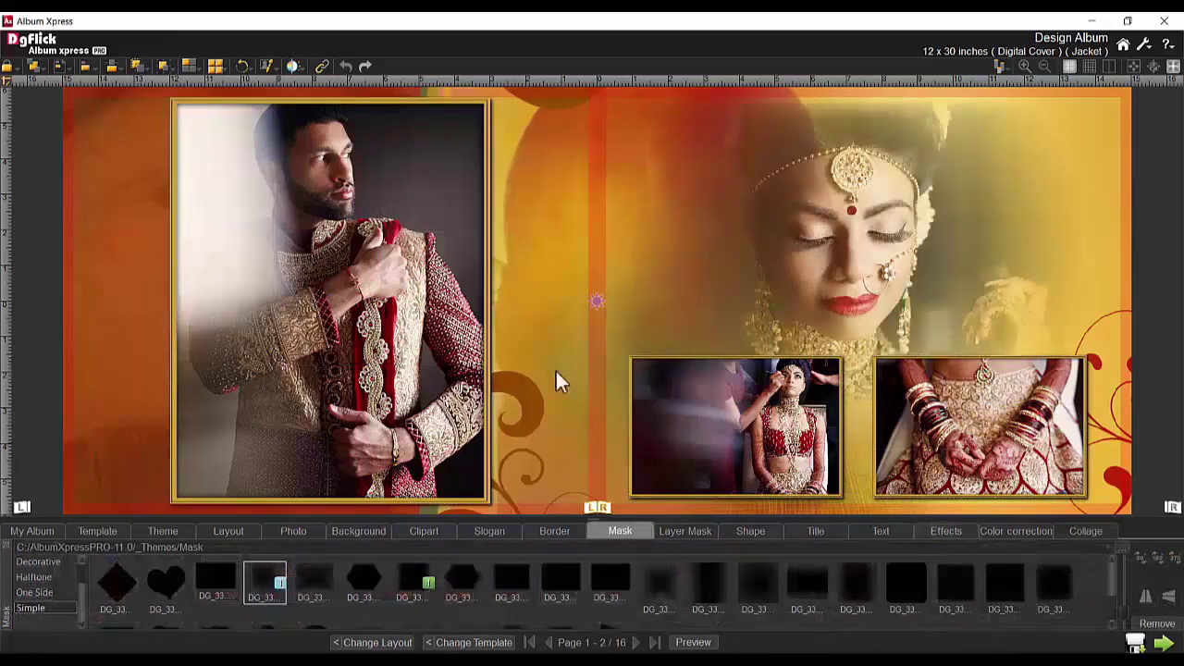